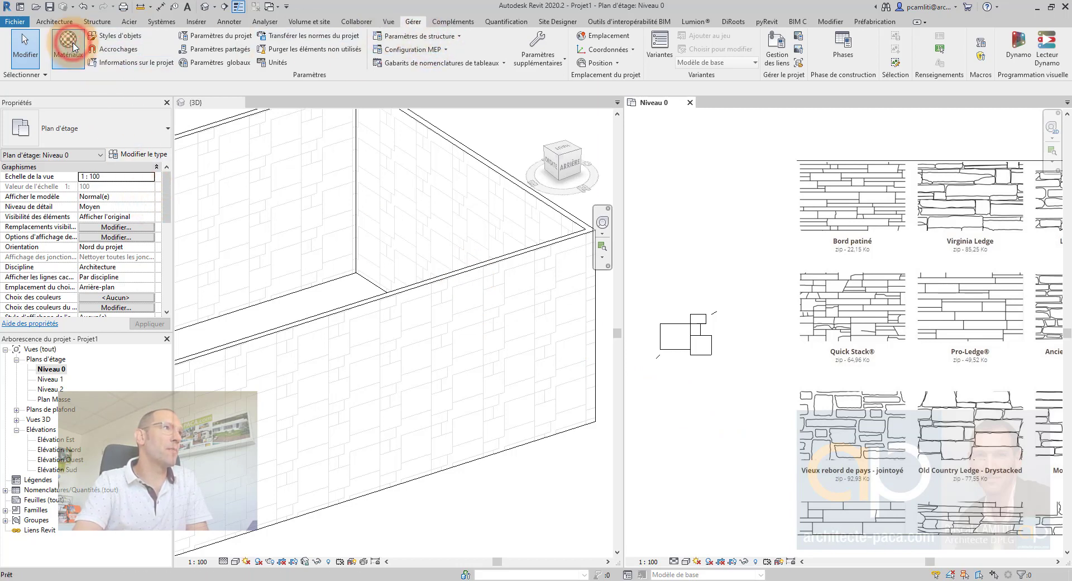
- Review the drafting and model fill patterns available for the surface foreground of the material Béton, coulé sur place
click(72, 44)
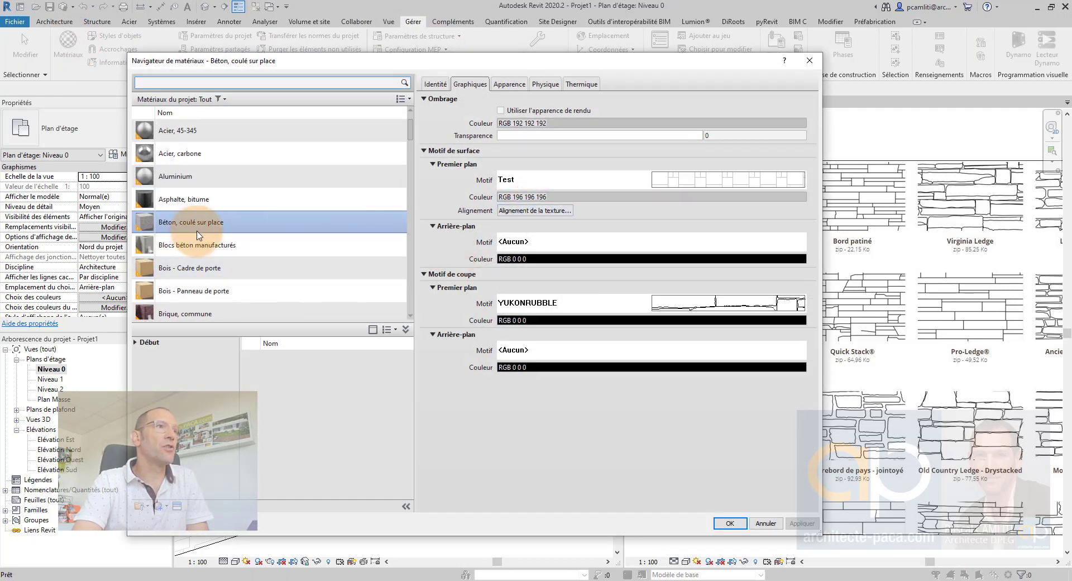
click(723, 180)
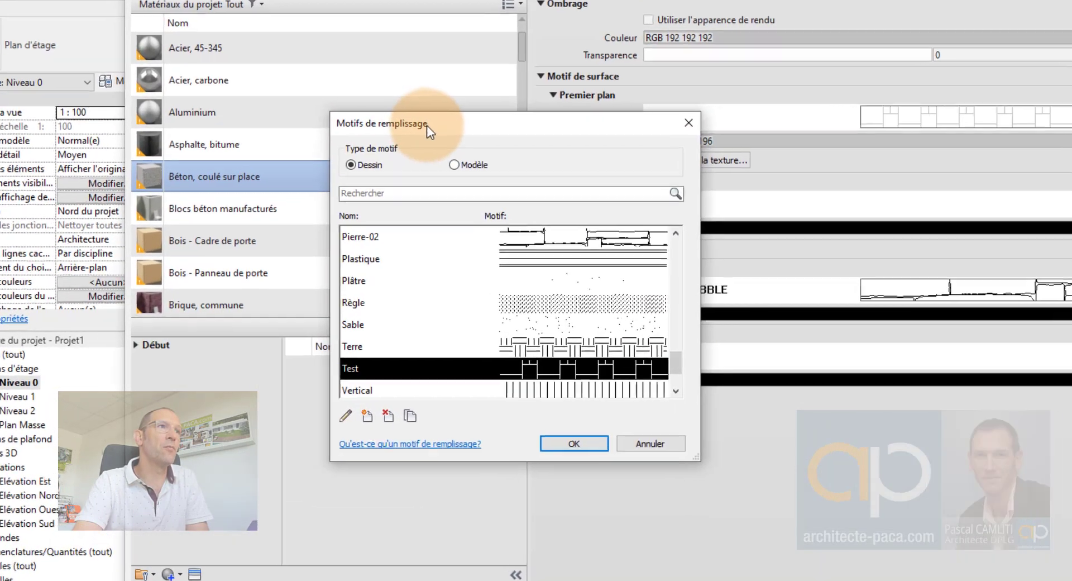
drag(426, 125, 552, 131)
click(597, 172)
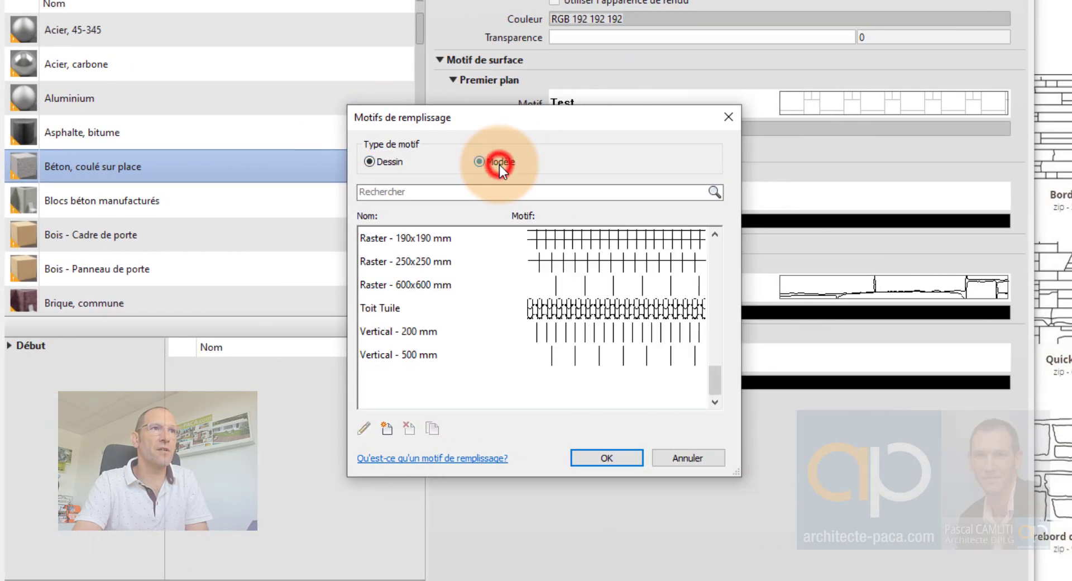
click(393, 161)
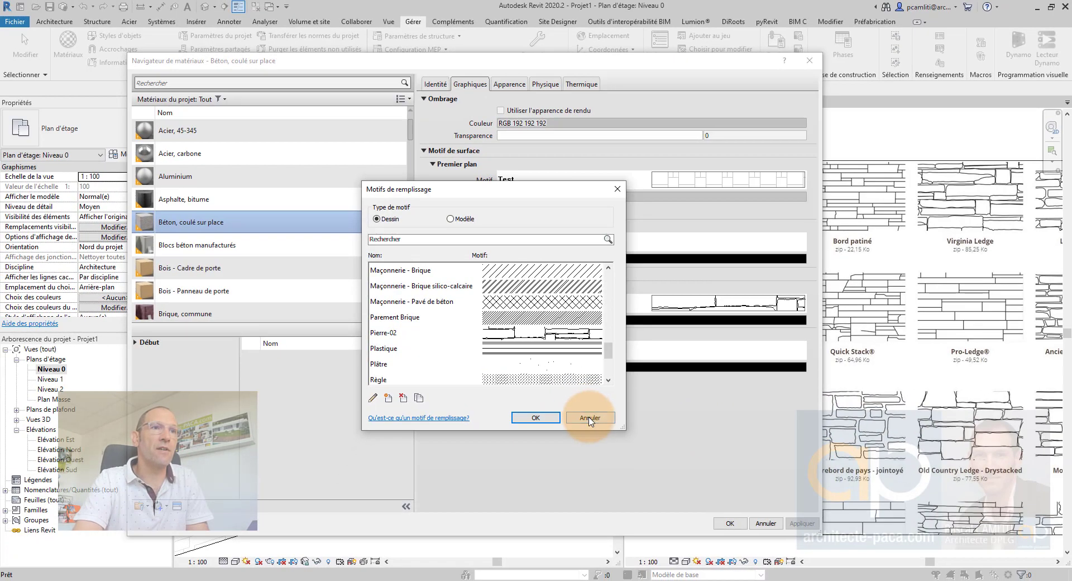
click(589, 419)
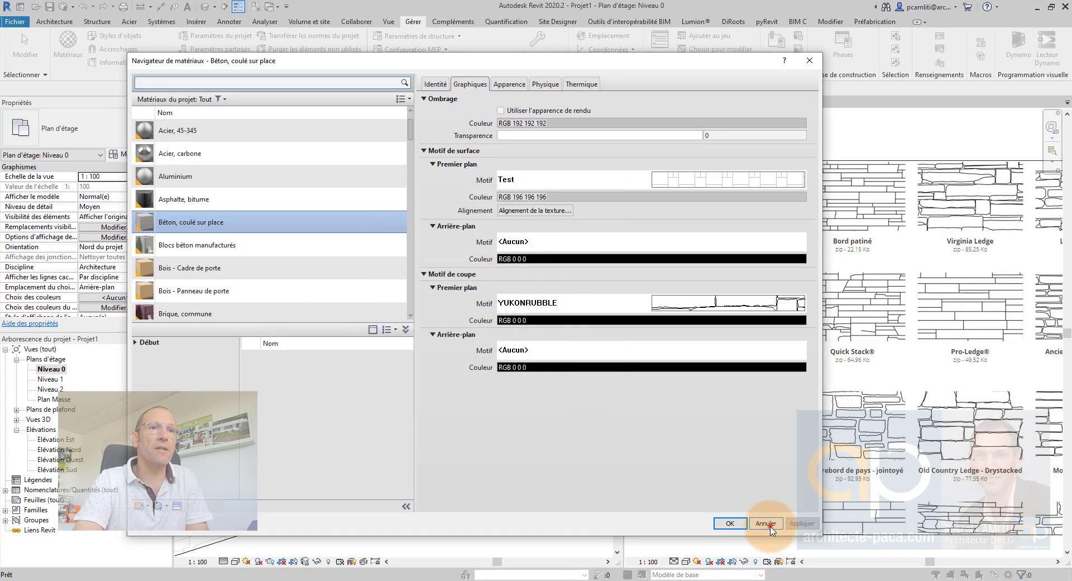
click(765, 523)
- Switch the 3D view's scale to 1:200 and back to 1:100 to compare how the wall pattern scales
click(199, 561)
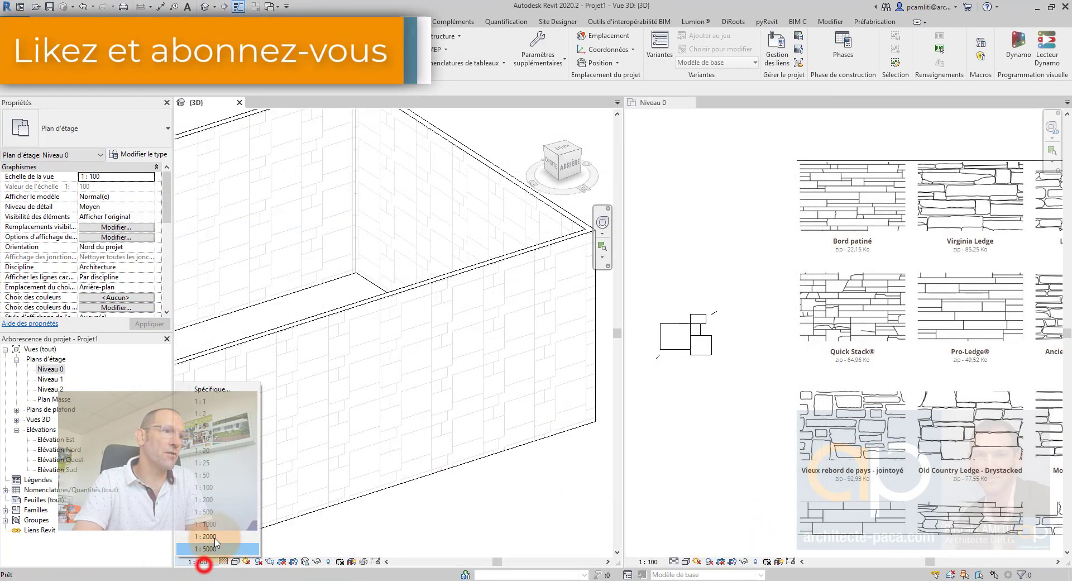
click(218, 506)
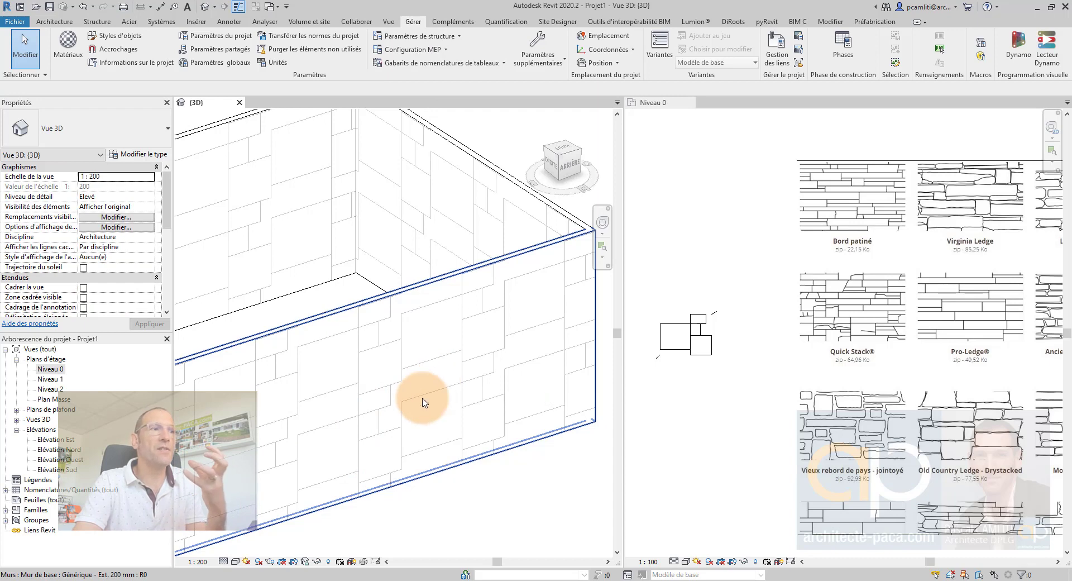
click(196, 562)
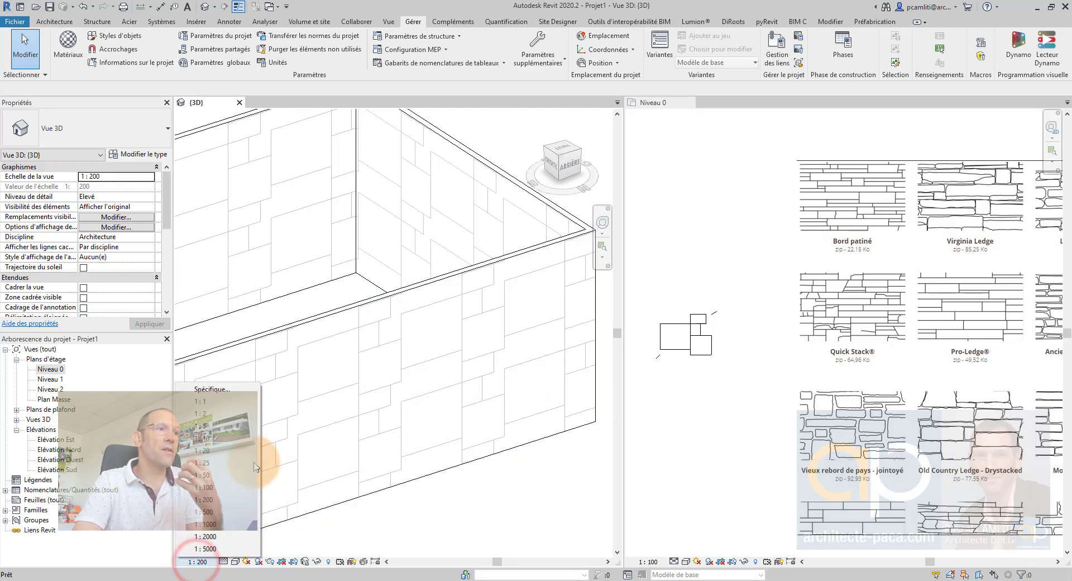
click(234, 498)
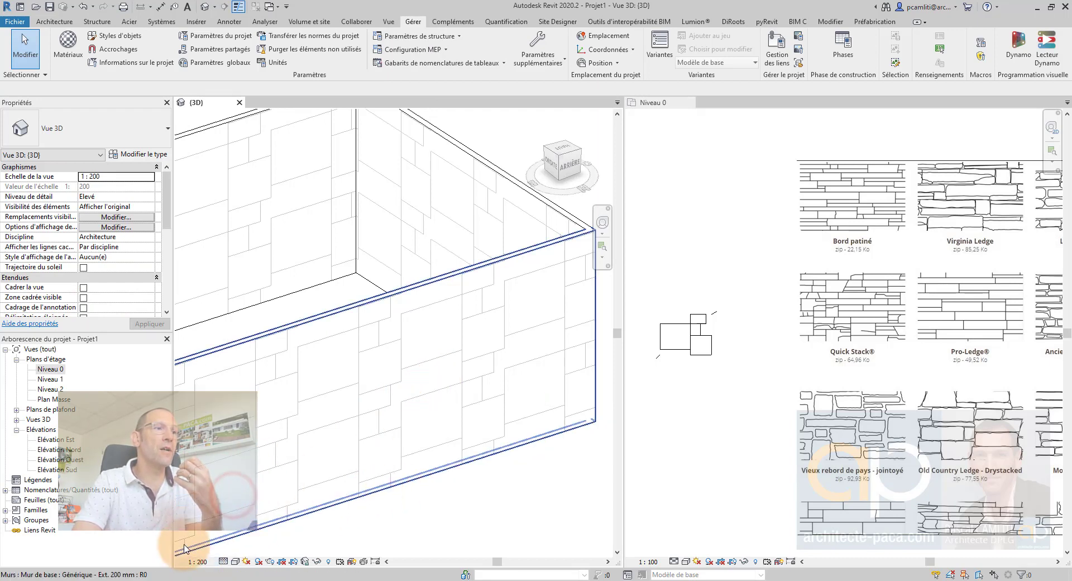
click(196, 562)
click(234, 488)
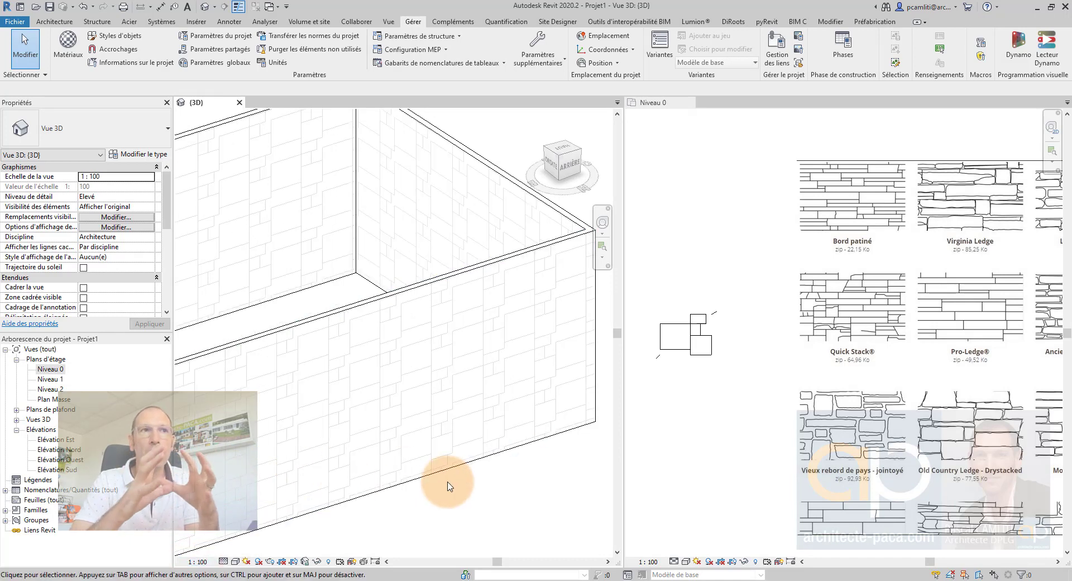
- Set the surface foreground pattern of the material Béton, coulé sur place to the model pattern Pierre 01
click(67, 48)
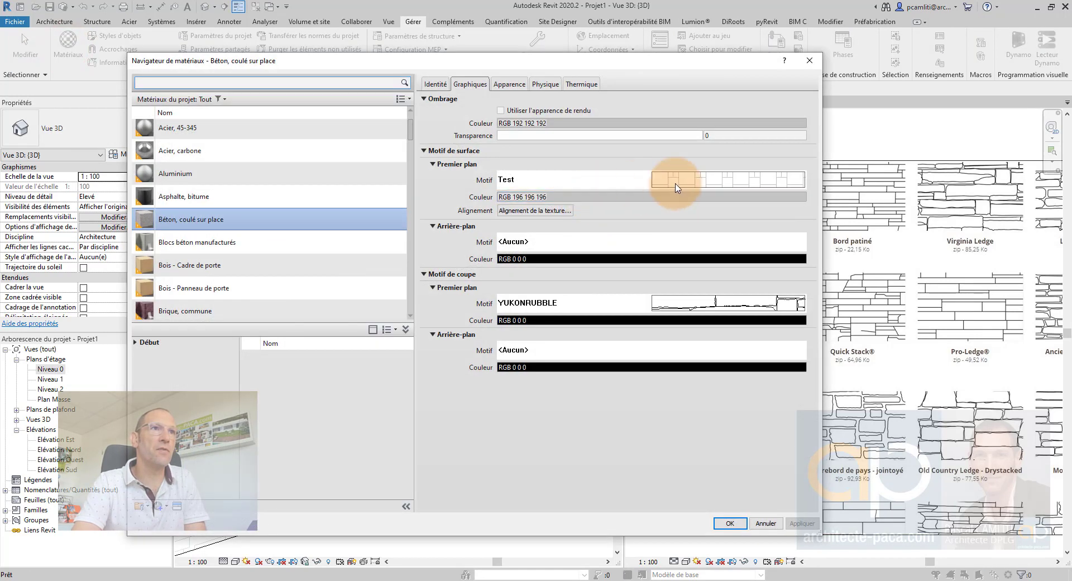
click(676, 180)
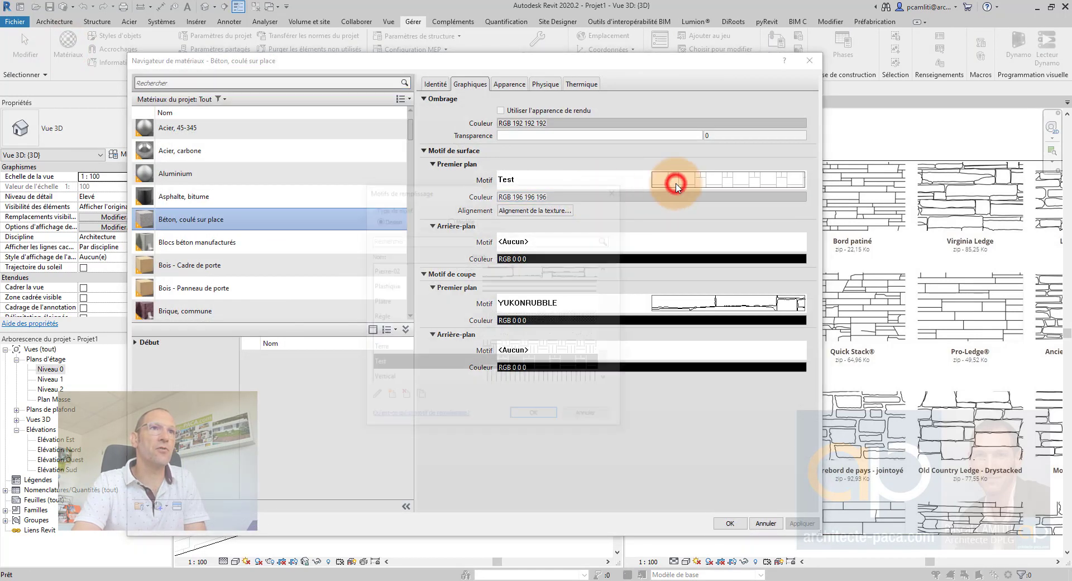
click(453, 219)
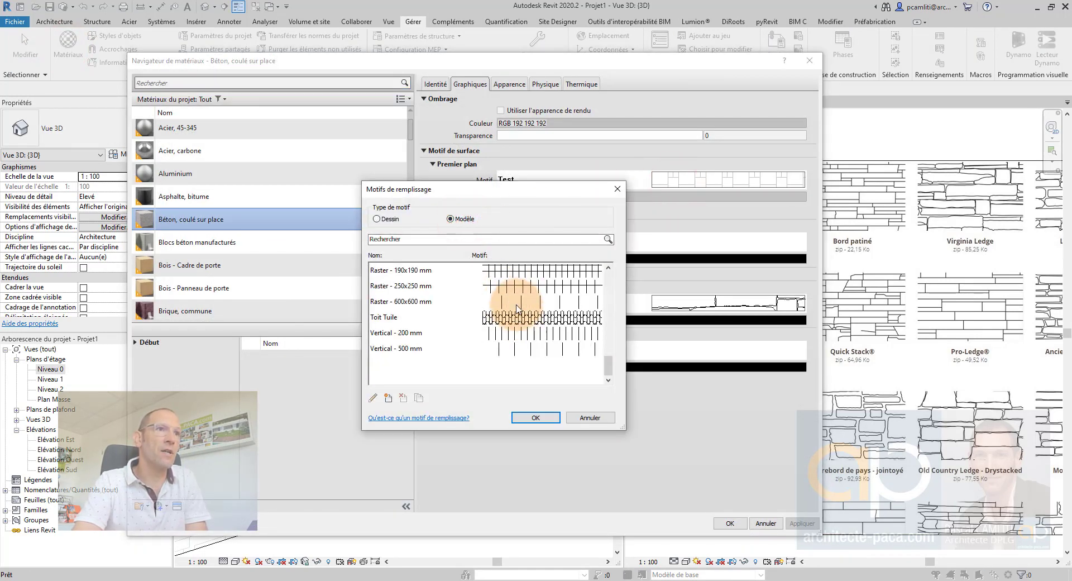
click(507, 286)
scroll(540, 338, up, 3)
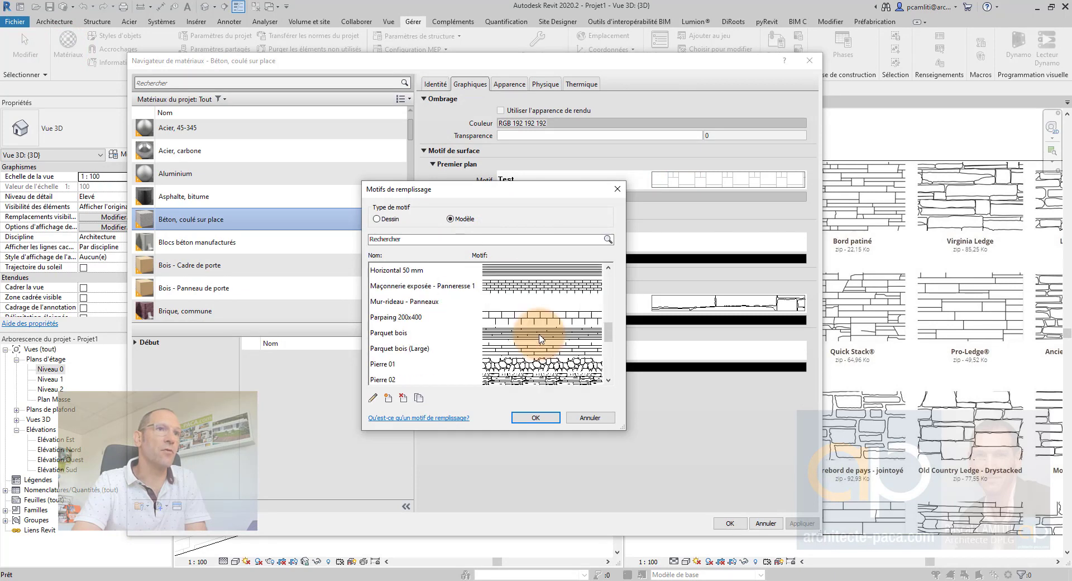
click(530, 363)
click(534, 417)
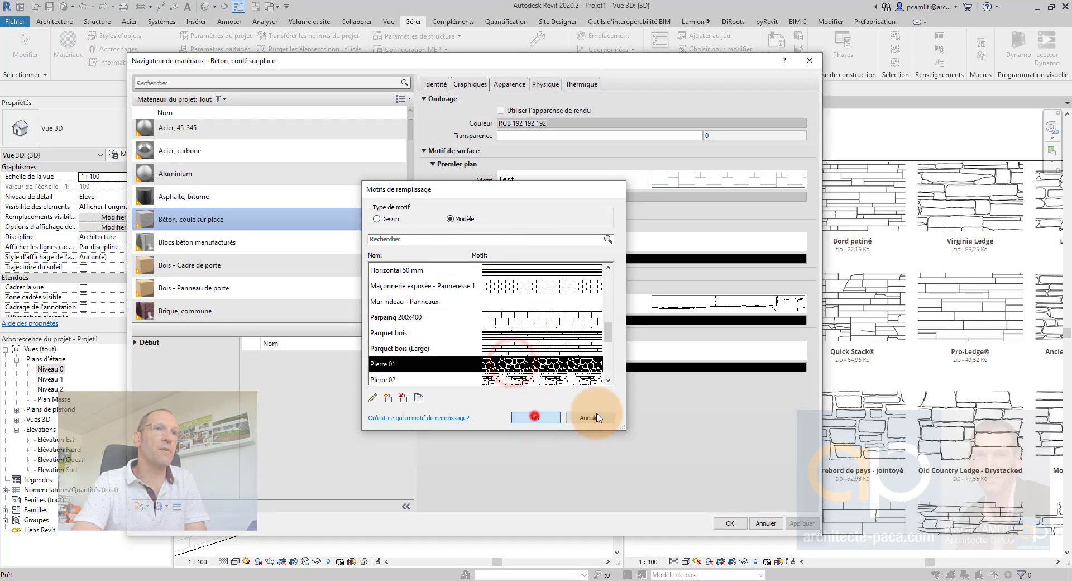
click(730, 522)
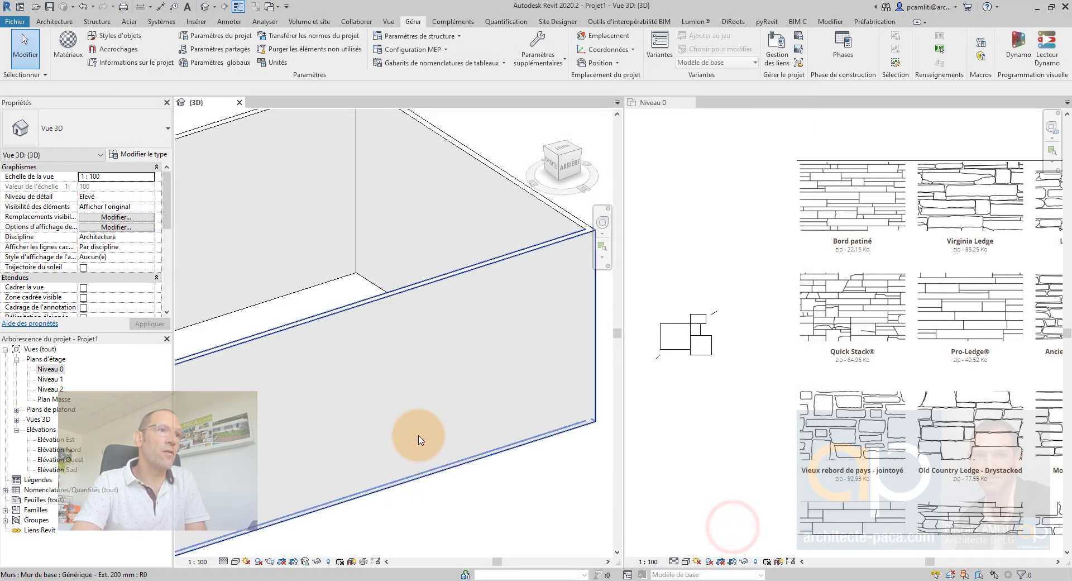
- Set the 3D view's scale to 1:500 and inspect the stone pattern on the wall face
scroll(485, 413, up, 3)
scroll(455, 414, down, 4)
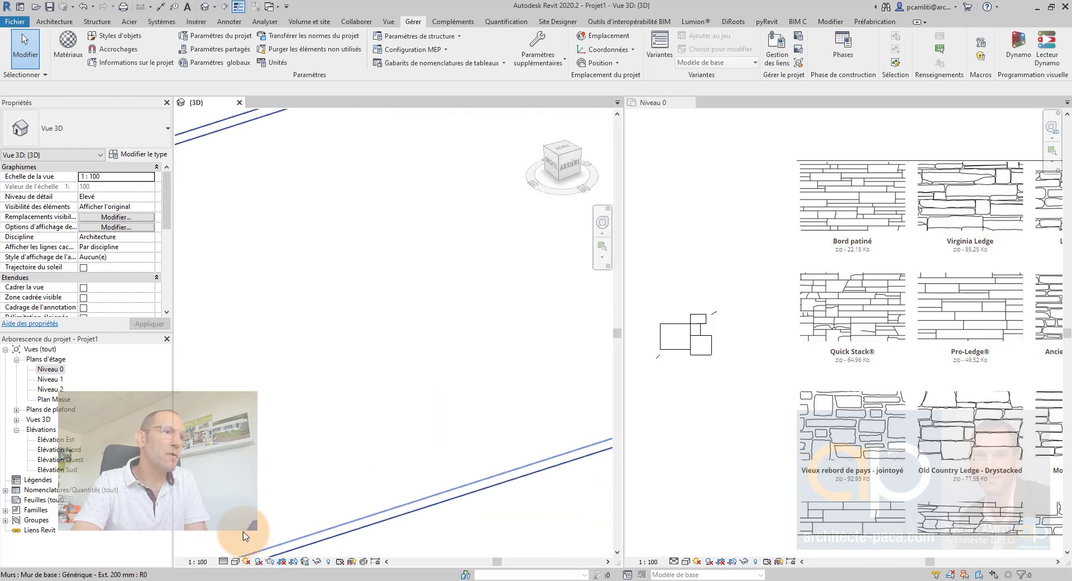
click(208, 563)
click(211, 550)
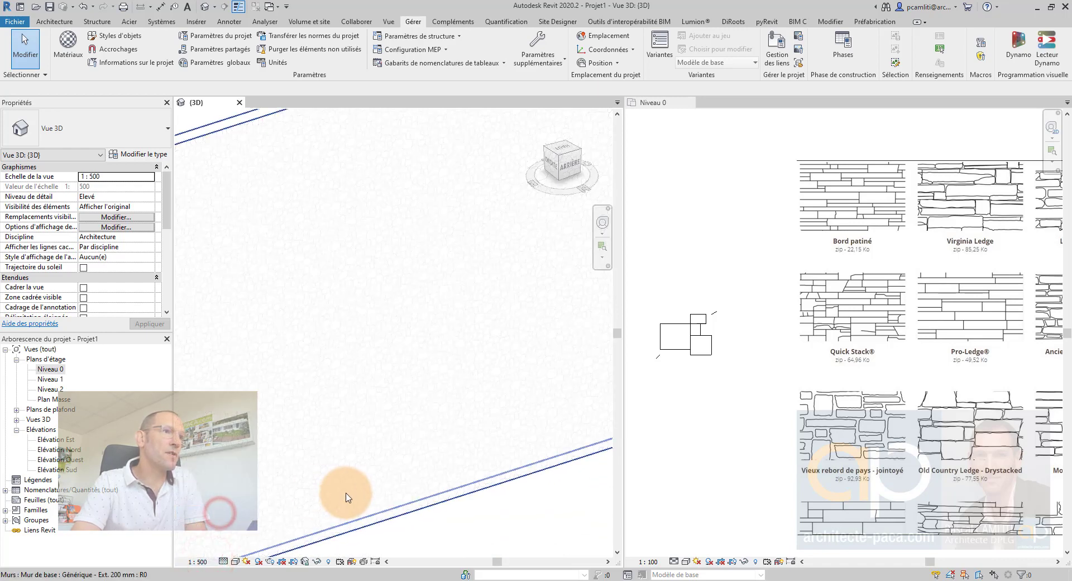
scroll(385, 448, up, 3)
scroll(390, 448, down, 2)
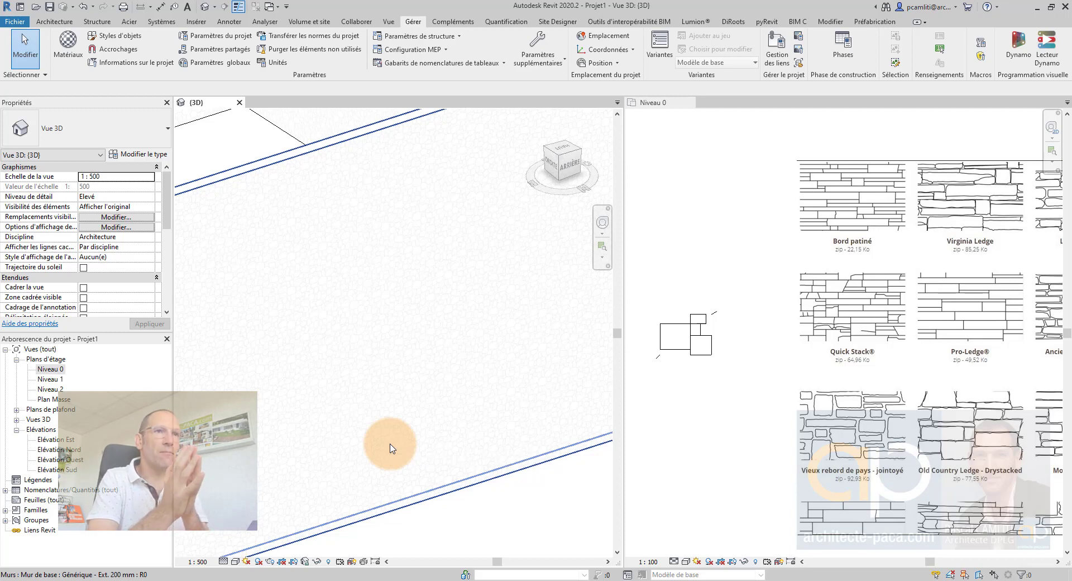
- Set the surface foreground pattern of the material Béton, coulé sur place to the drafting pattern Test
click(58, 41)
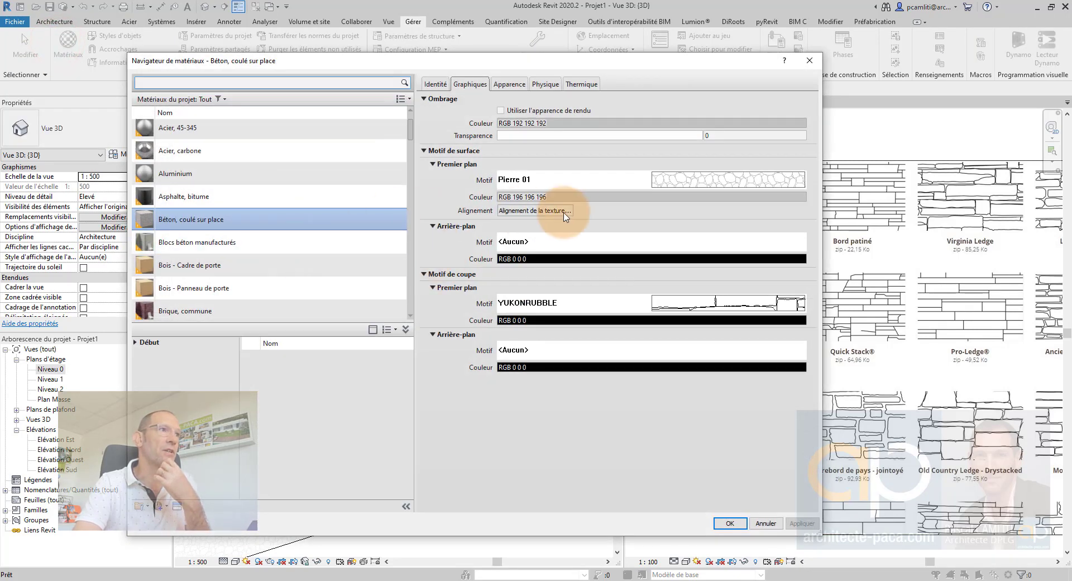
click(691, 186)
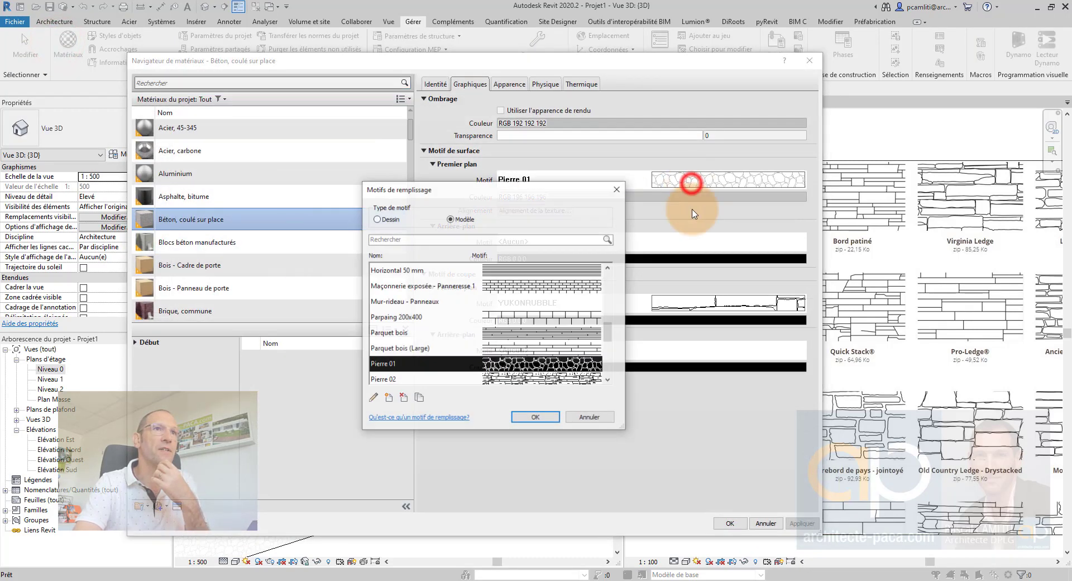
click(400, 222)
scroll(513, 279, down, 5)
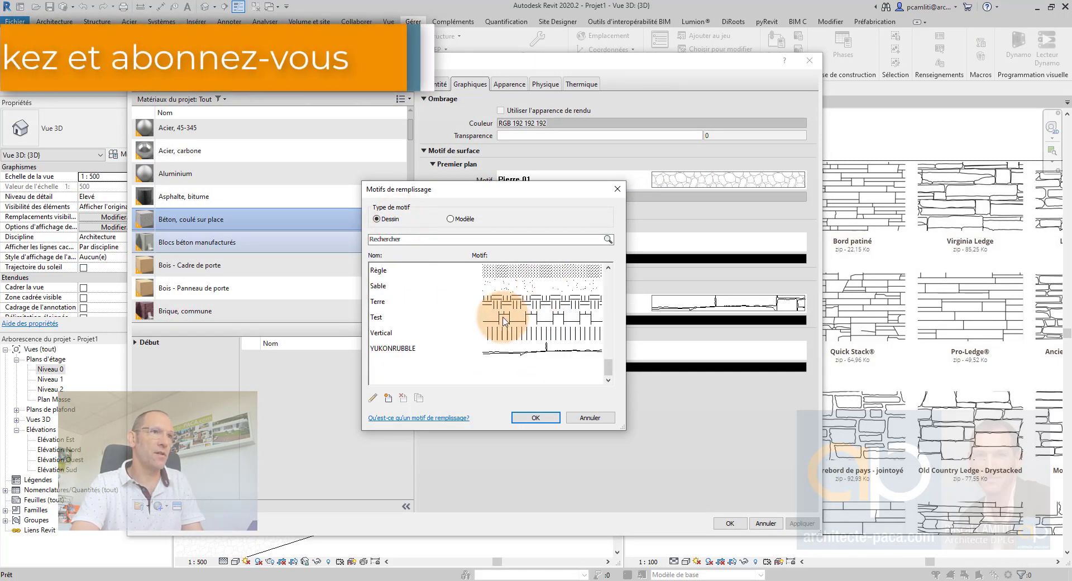
click(527, 317)
click(535, 416)
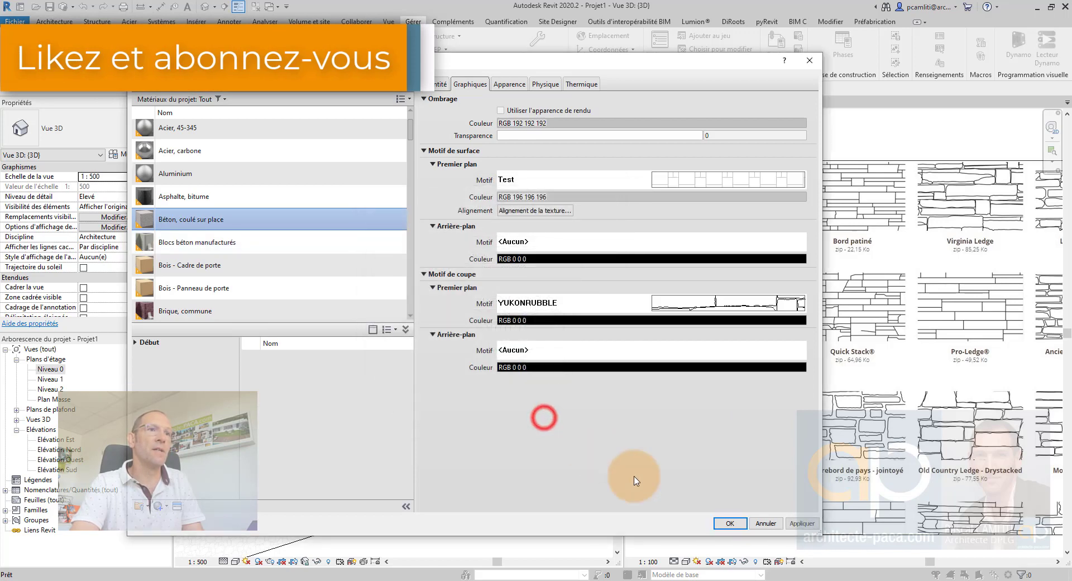
click(728, 523)
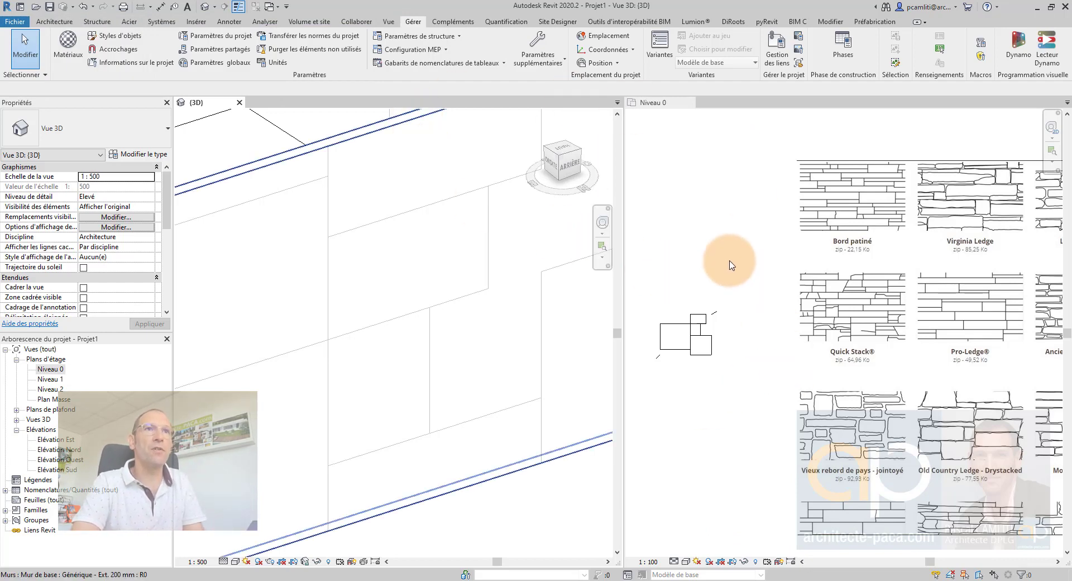
- Activate the Niveau 0 floor plan and widen its view area around the existing block outline
click(229, 22)
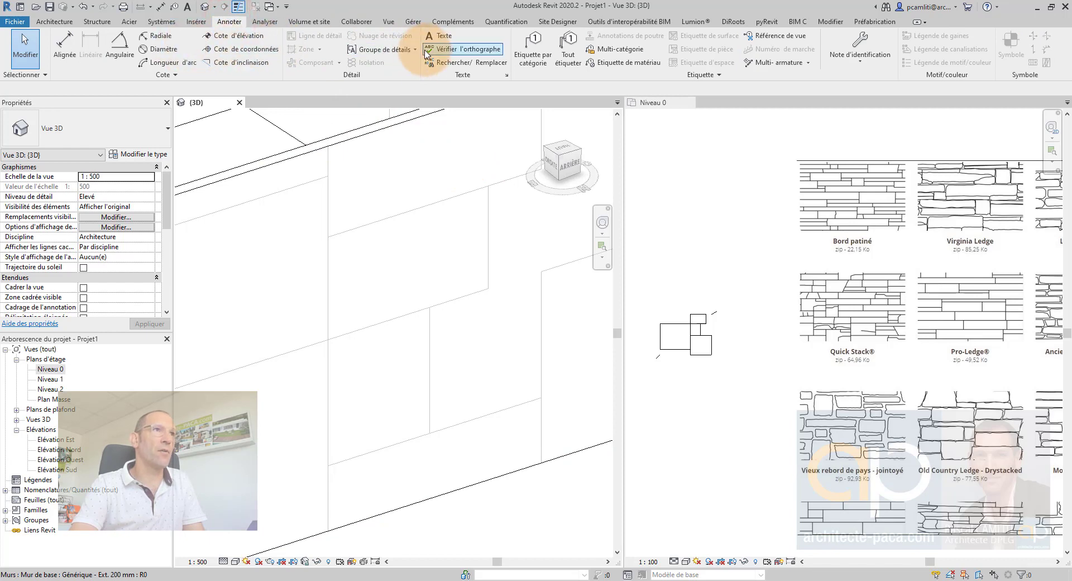
click(751, 208)
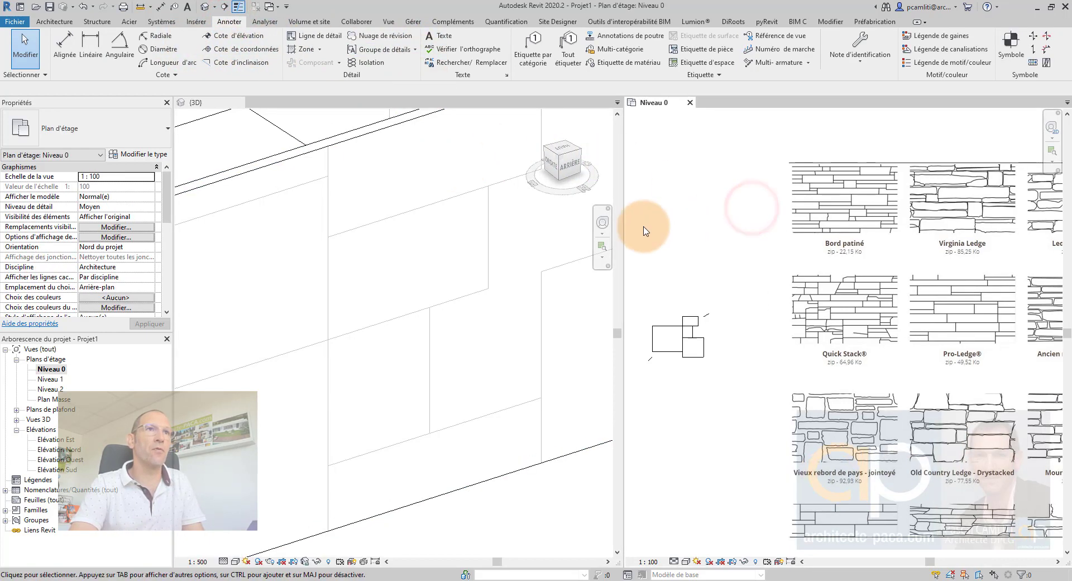
drag(624, 192, 461, 193)
scroll(566, 270, up, 4)
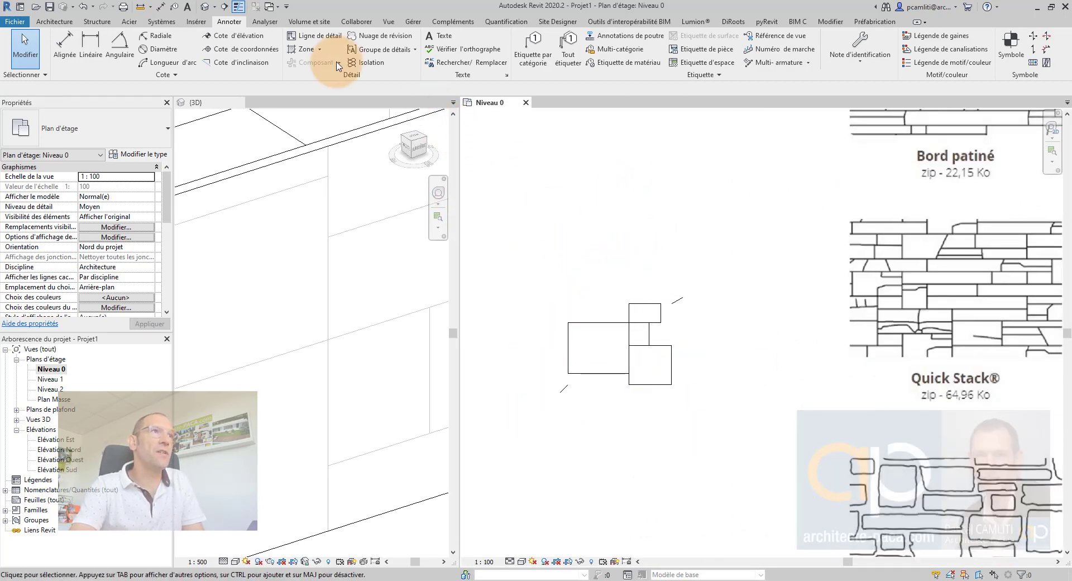
- Draw two corner-touching rectangles with Lignes fines detail lines above the existing block outline, the first about 80 cm wide
click(317, 37)
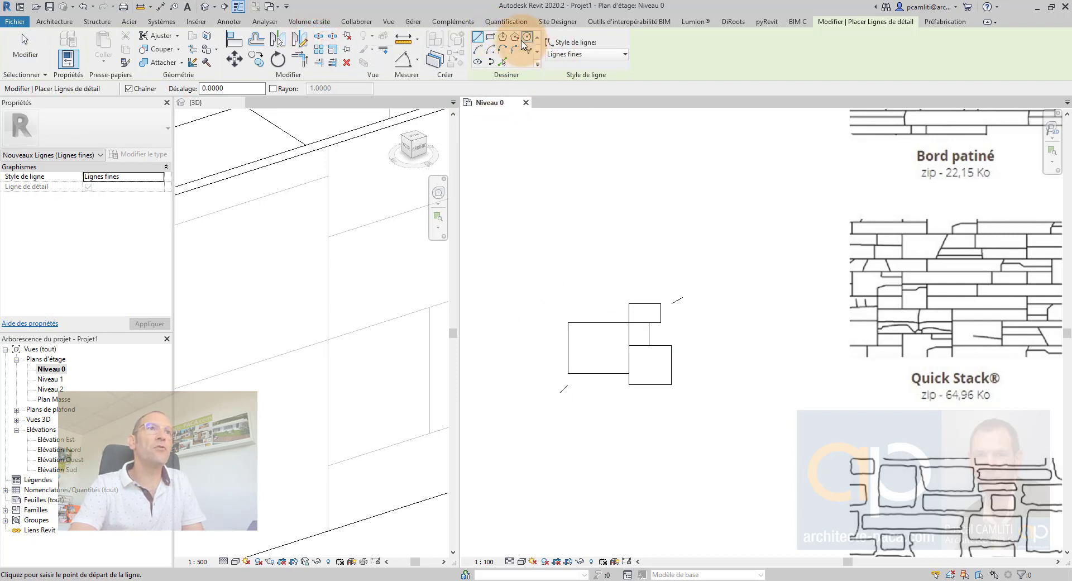
click(489, 39)
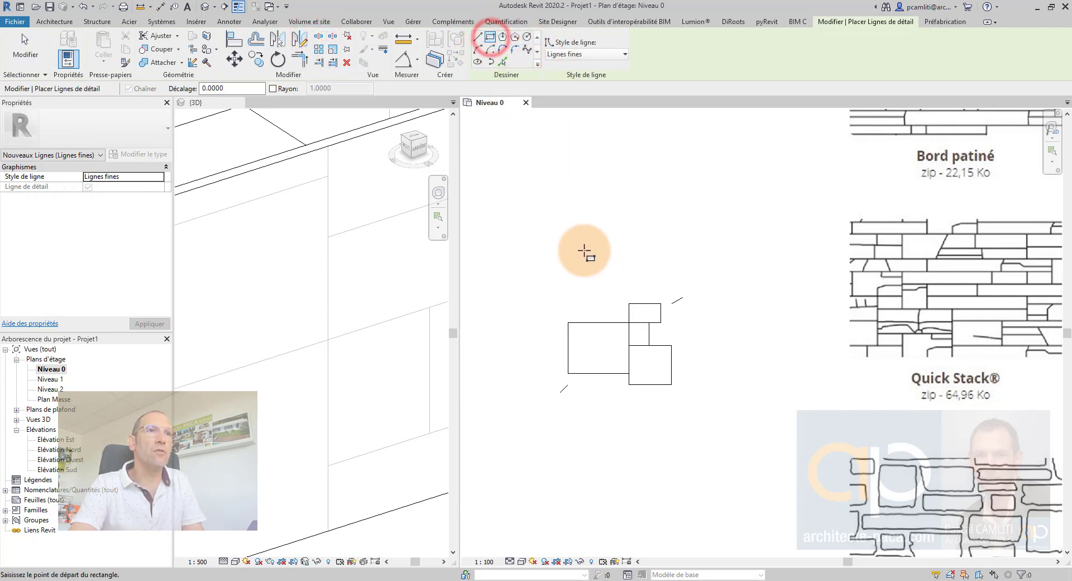
click(569, 209)
click(615, 224)
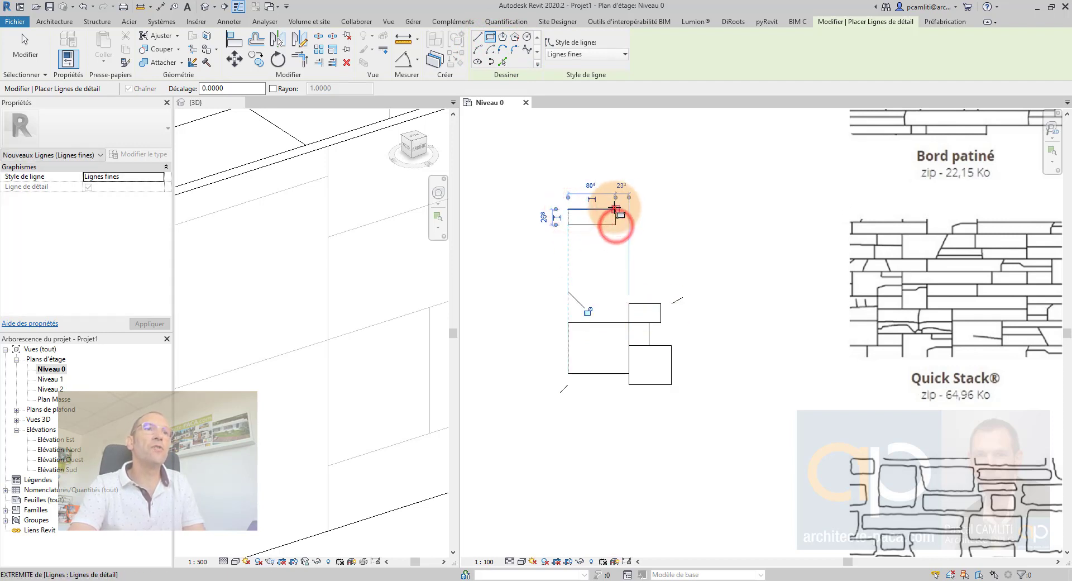
click(615, 209)
click(649, 190)
- Add two more staggered detail-line rectangles above the first pair, about 33 cm and 14 cm high
click(616, 190)
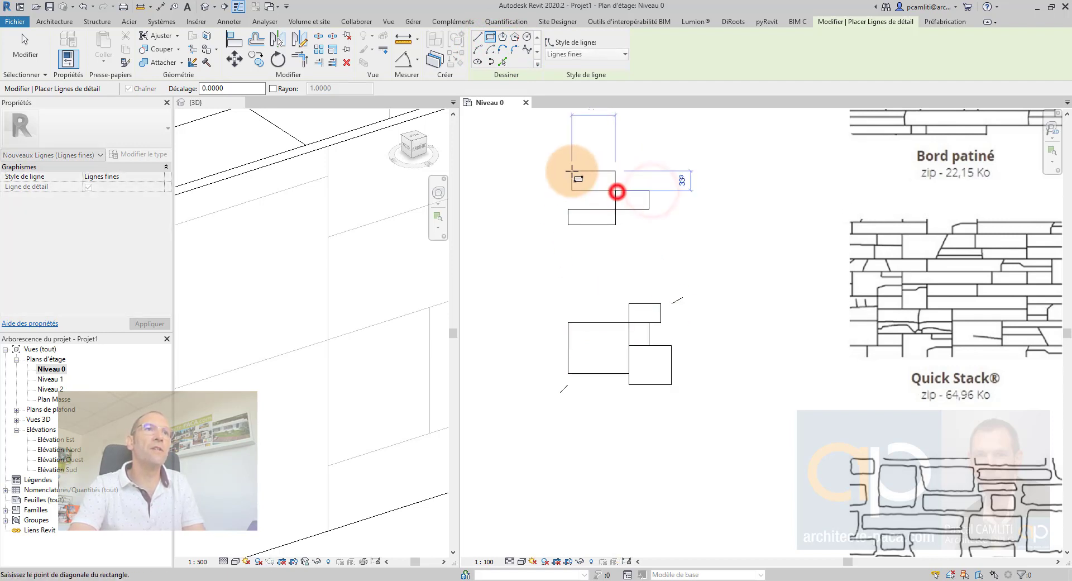
click(571, 171)
click(606, 170)
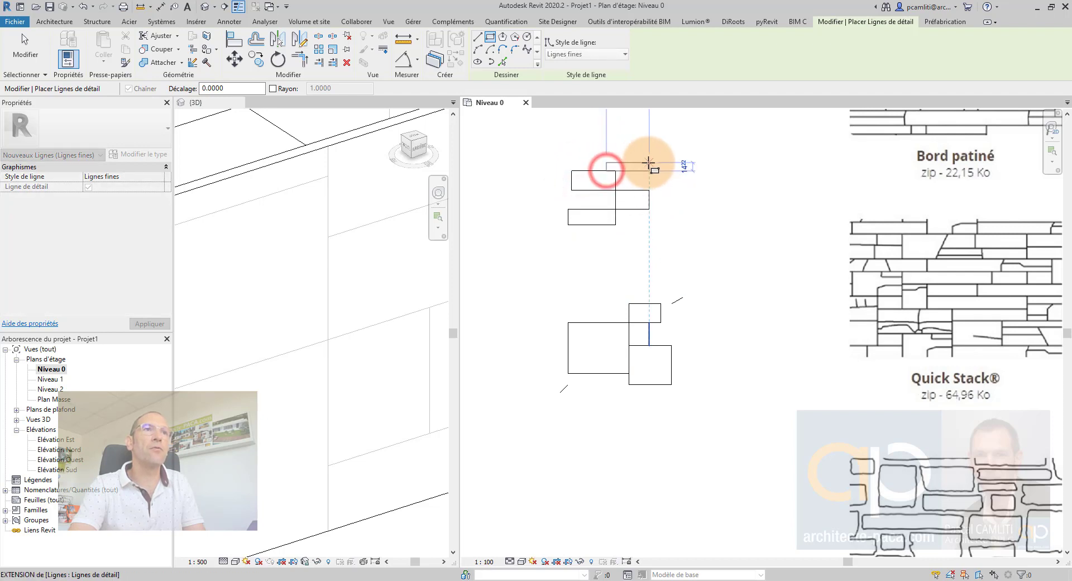
click(649, 163)
key(Escape)
key(Escape)
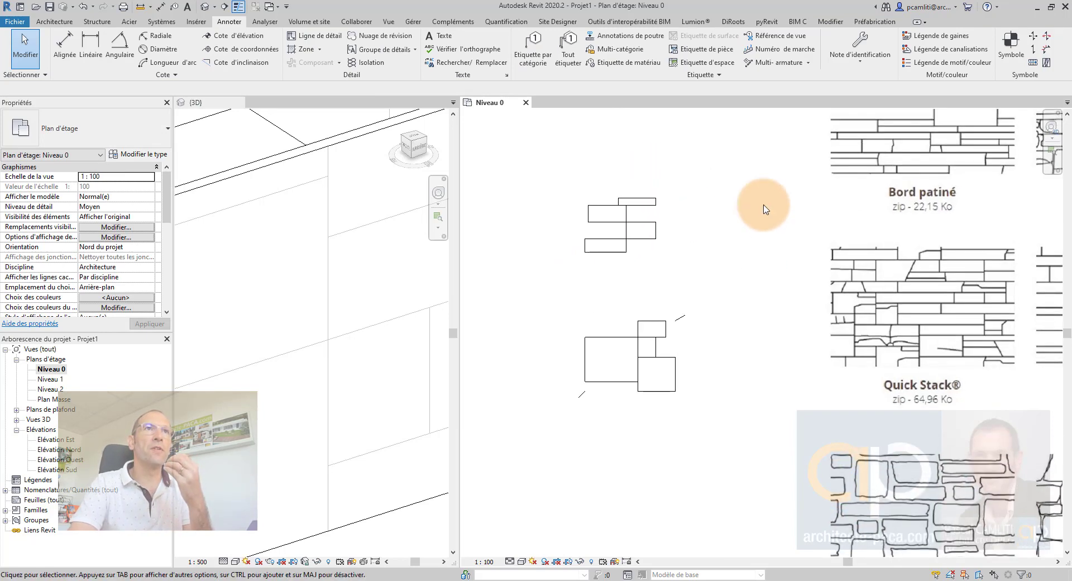
click(767, 22)
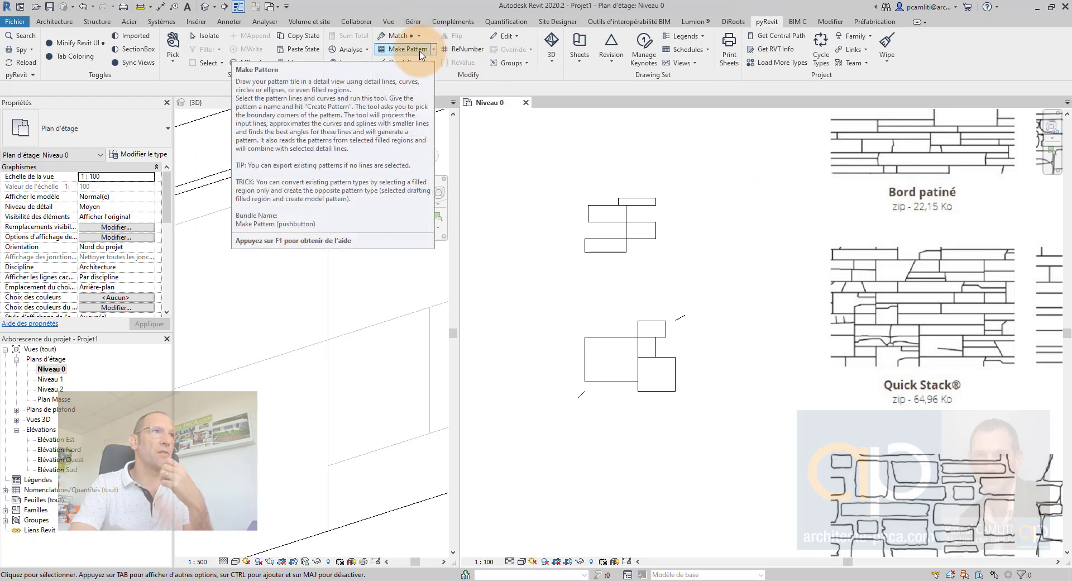
click(420, 52)
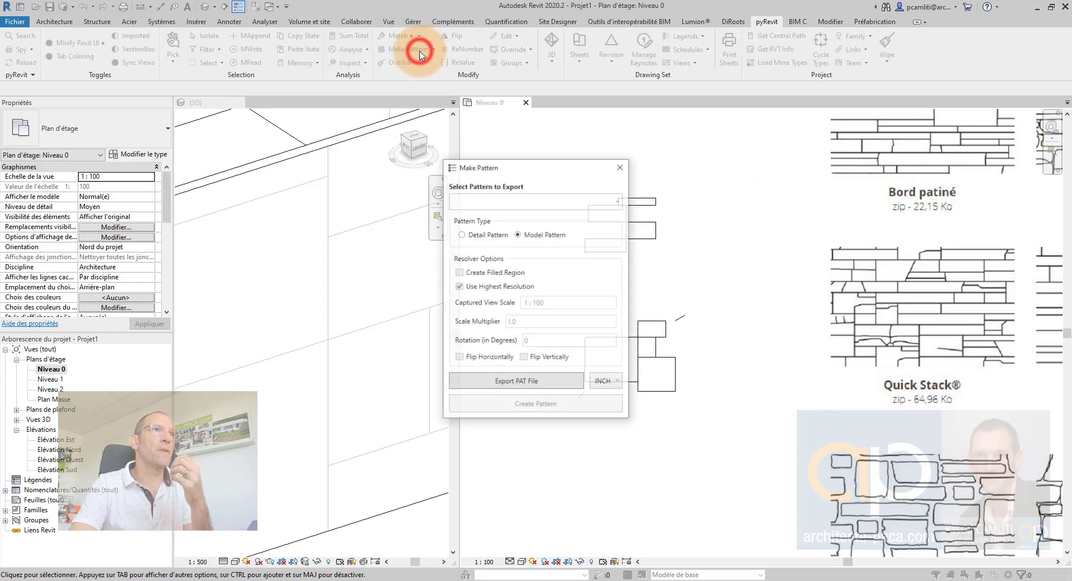
click(619, 167)
- Create the detail pattern Test 02 with filled region and highest resolution from the staggered rectangles, bounded by their lower-left and upper-right corners
drag(567, 177, 679, 277)
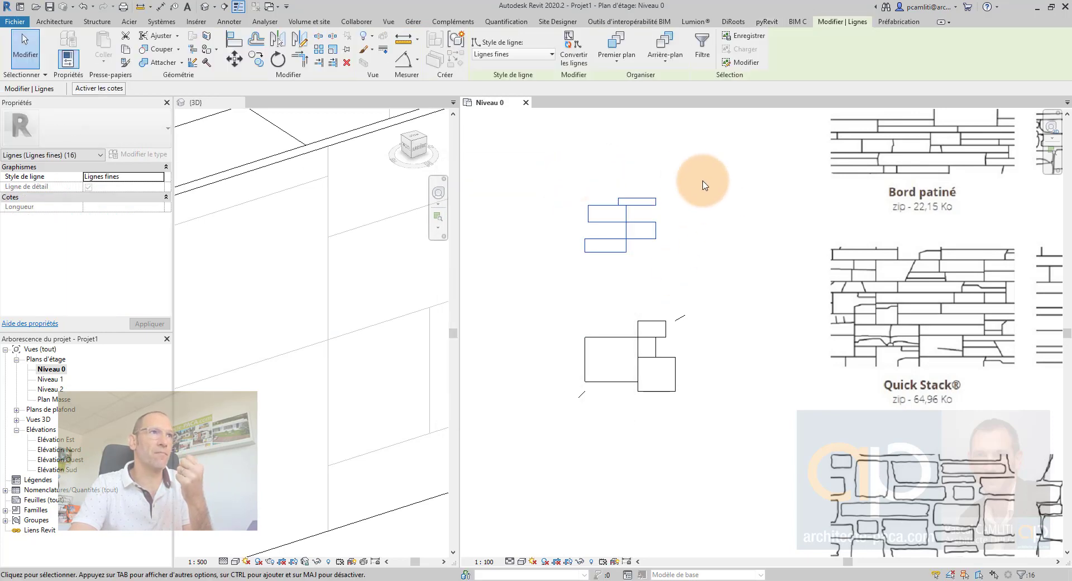
click(773, 24)
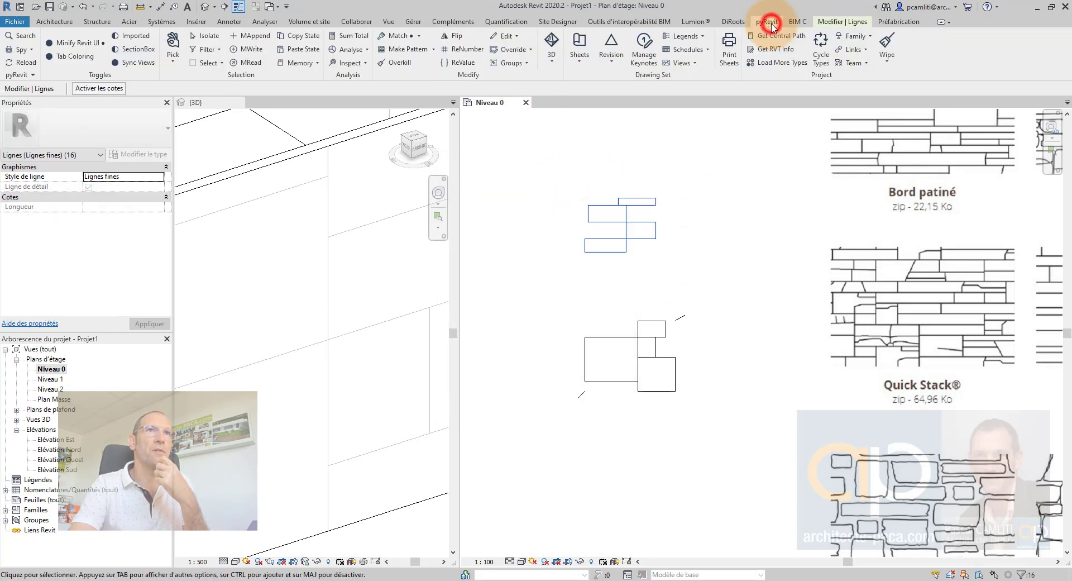
click(385, 49)
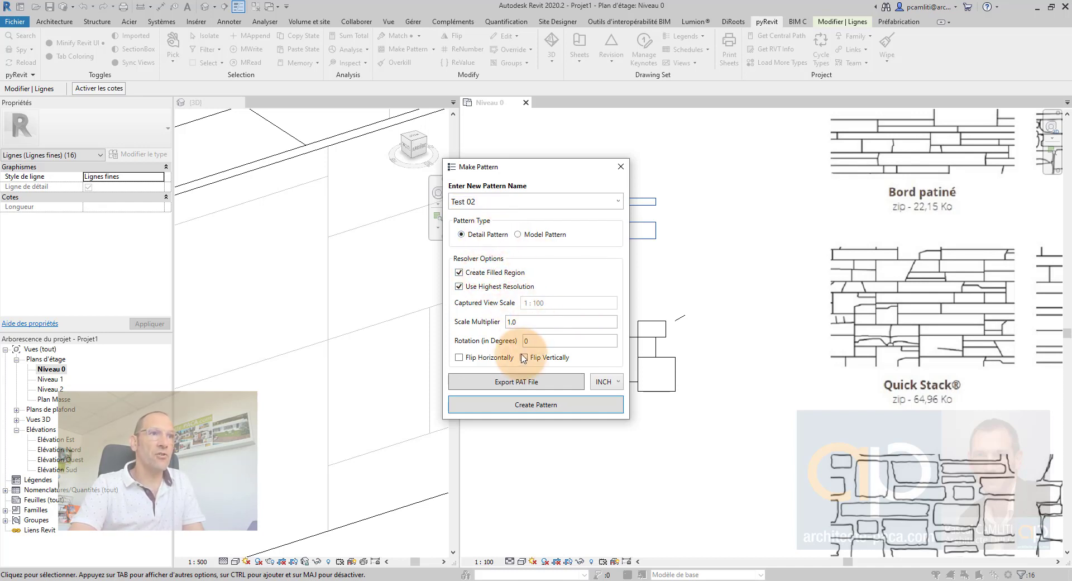
click(532, 405)
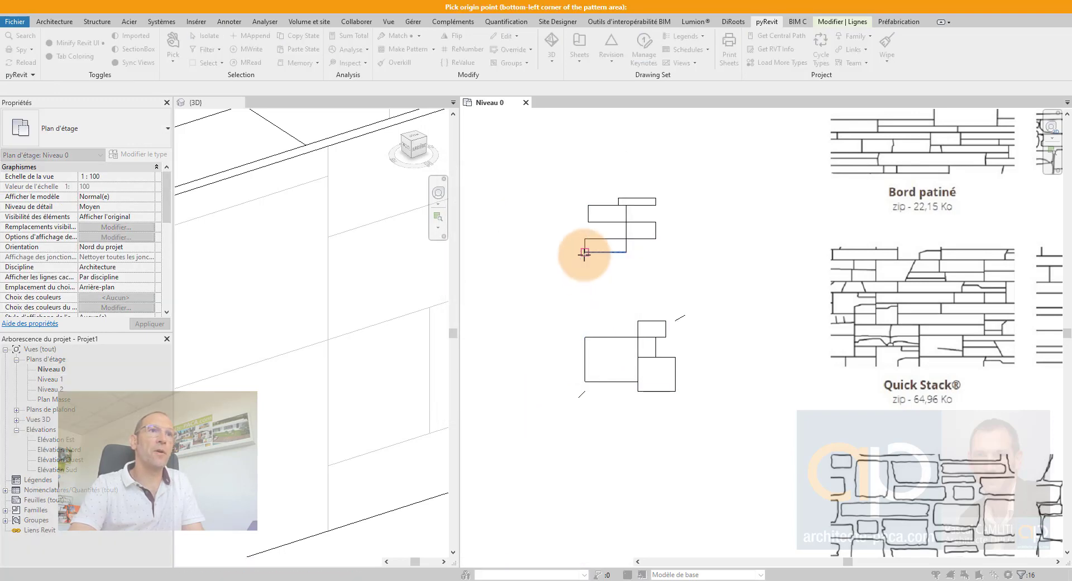
click(584, 256)
click(659, 202)
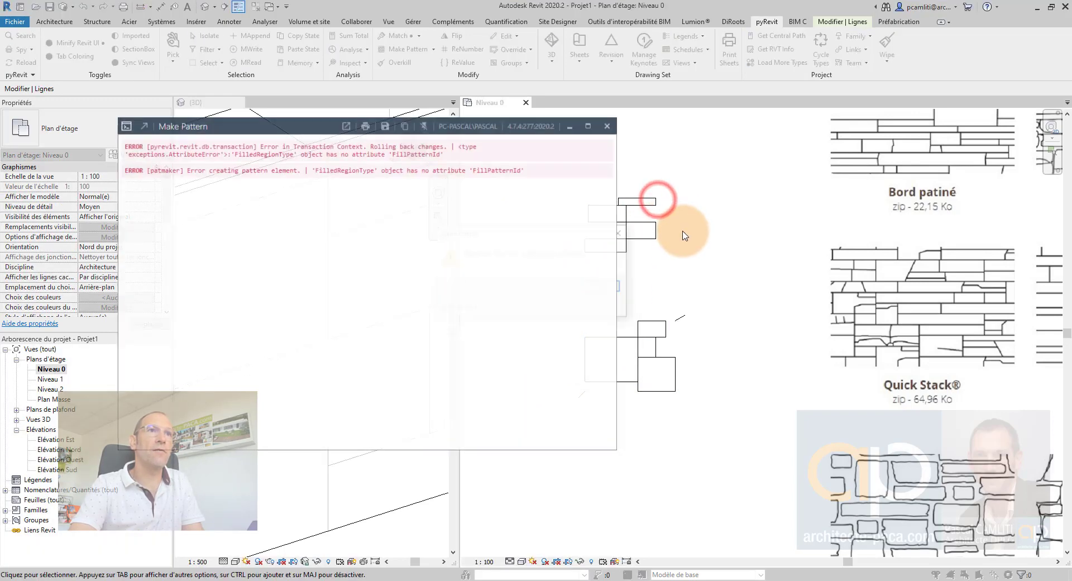
click(604, 286)
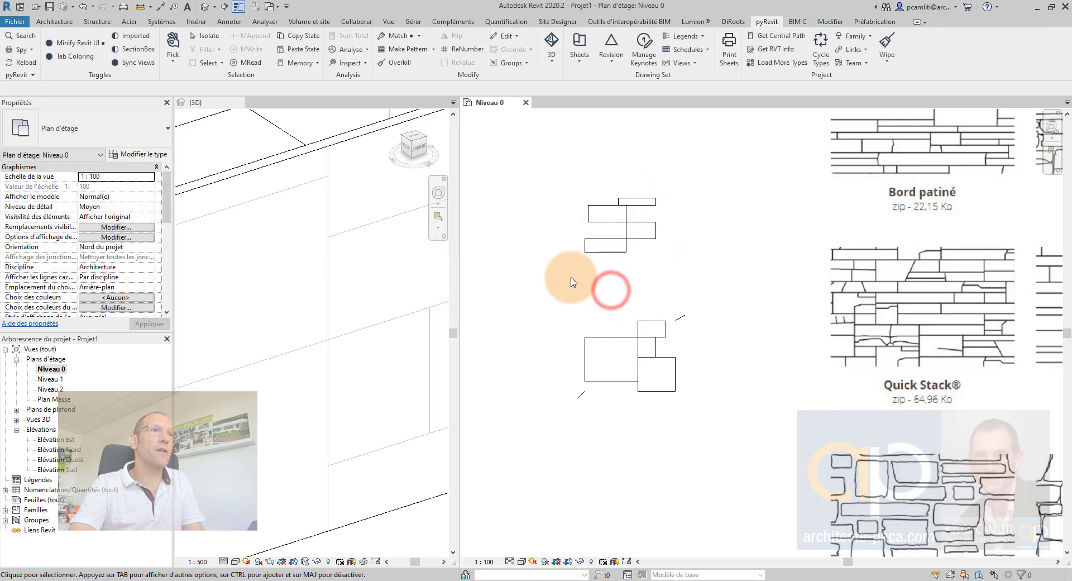
- Set the surface foreground pattern of the material Béton, coulé sur place to the drafting pattern Test 02
scroll(536, 284, down, 3)
click(392, 221)
click(352, 187)
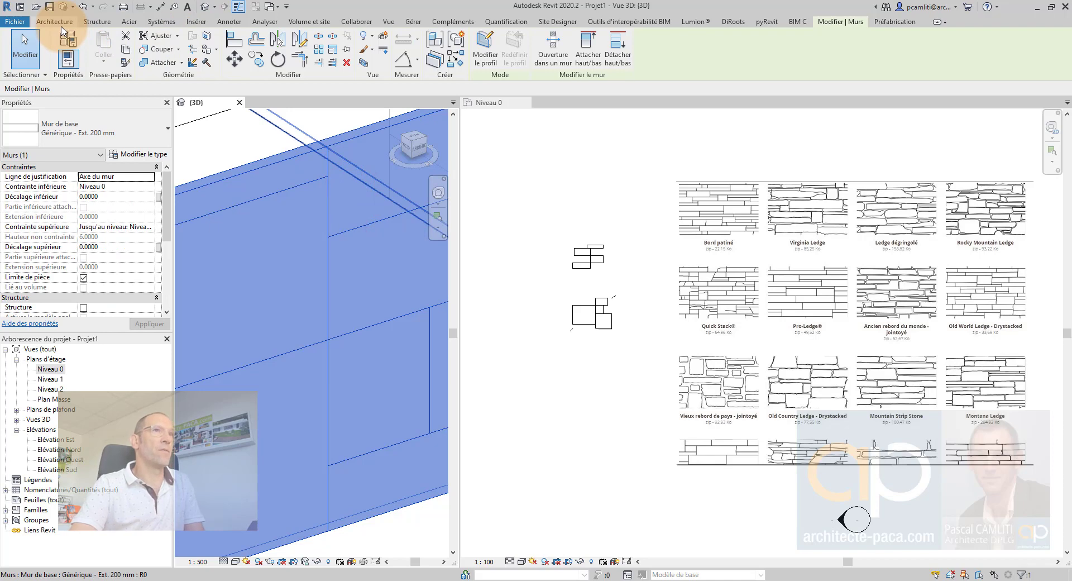
click(413, 21)
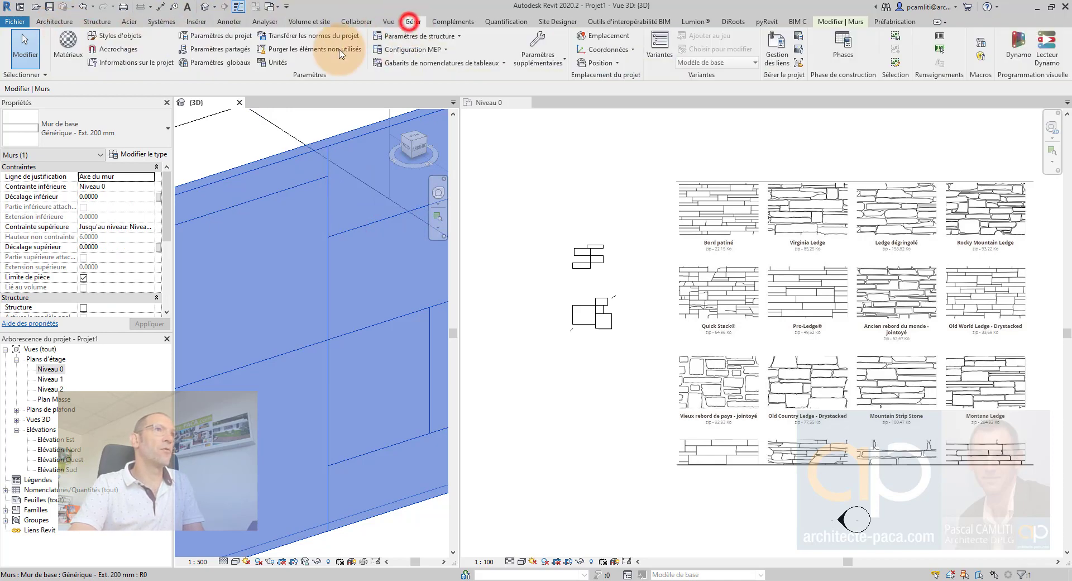
click(68, 45)
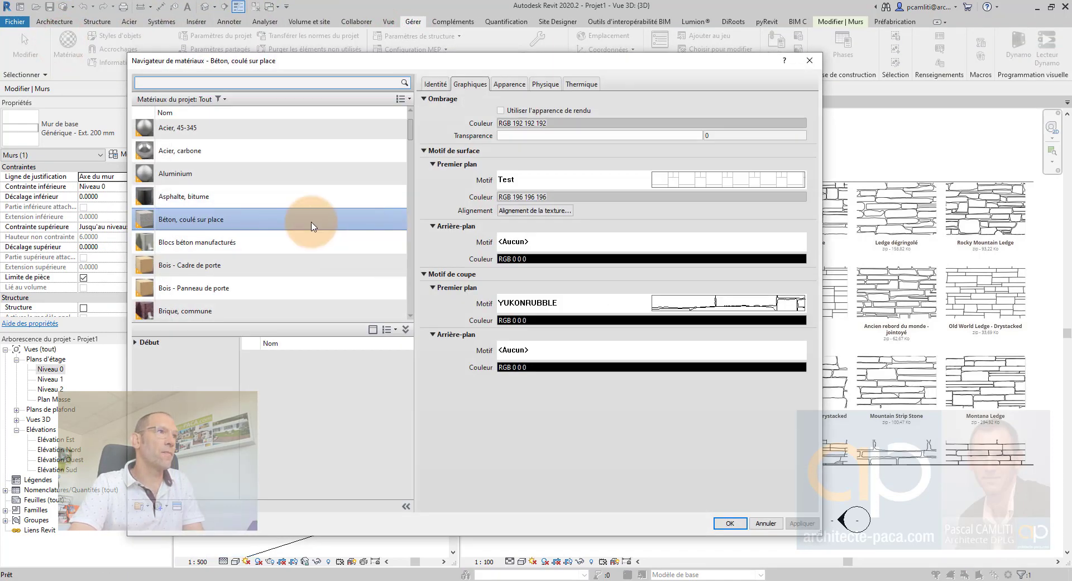
click(688, 187)
scroll(525, 324, down, 5)
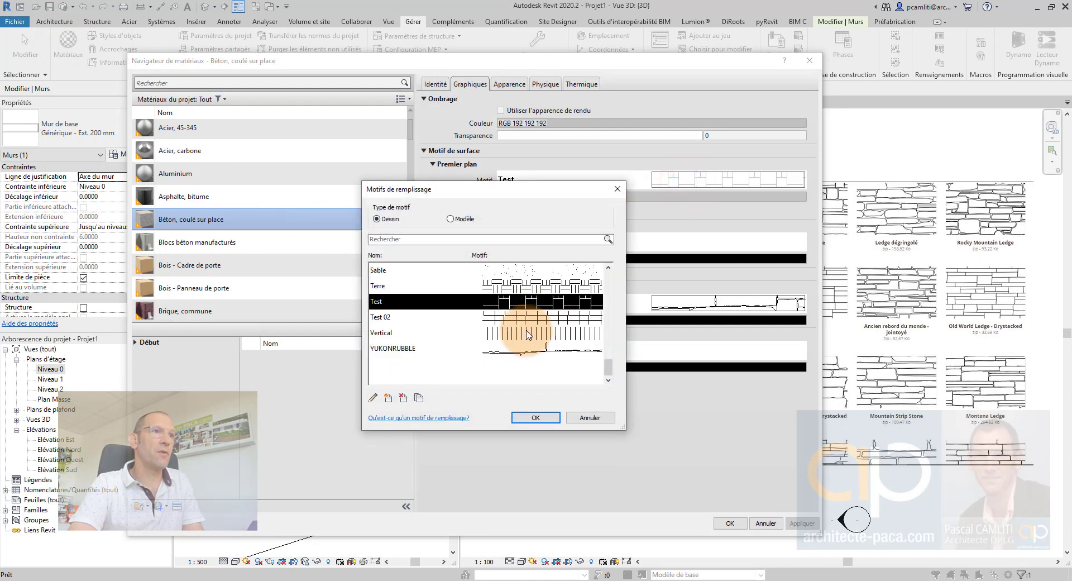
click(525, 320)
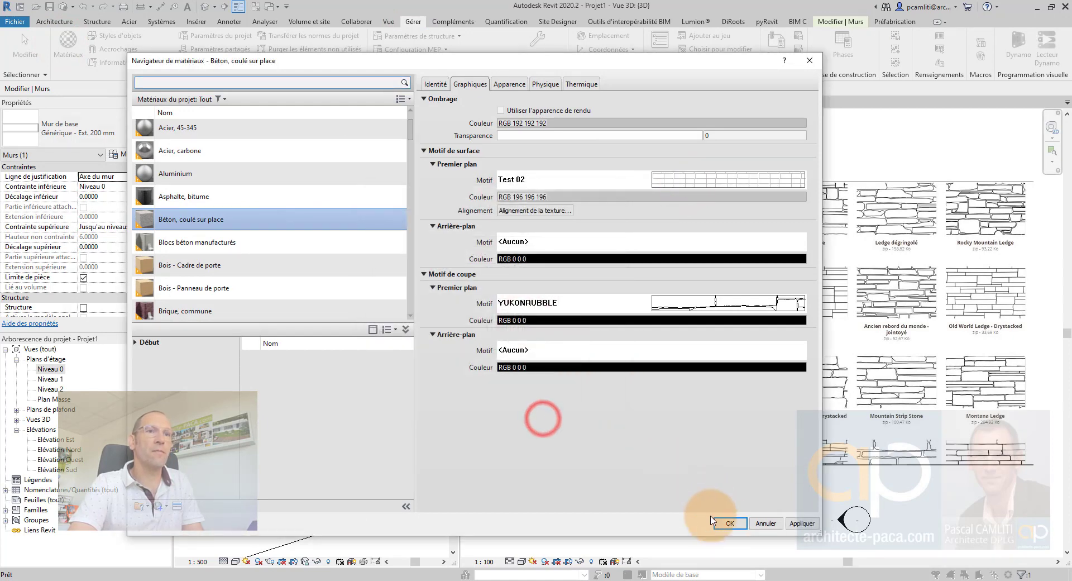
click(725, 522)
scroll(340, 313, down, 5)
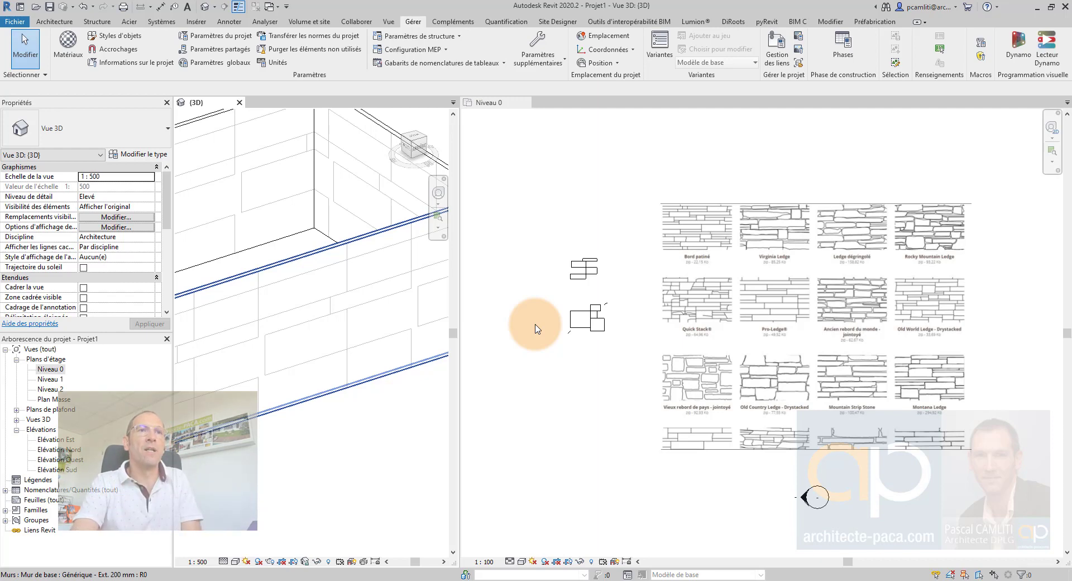
- Examine the stone pattern samples in the reference image on the Niveau 0 floor plan, especially Bord patiné
middle_click(719, 291)
middle_click(719, 292)
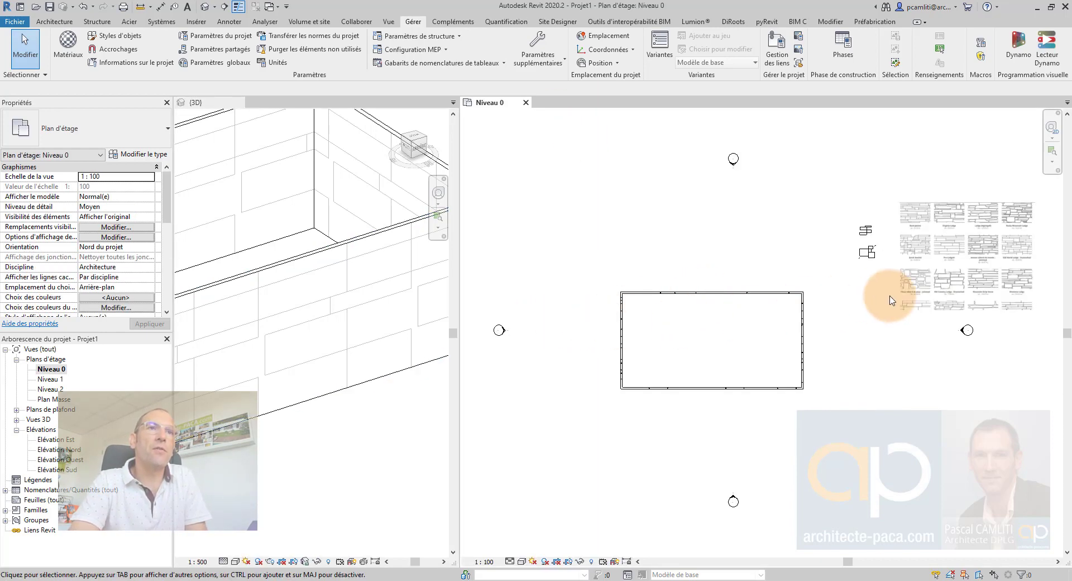
middle_drag(890, 300, 545, 361)
scroll(610, 335, up, 6)
middle_drag(610, 330, 590, 380)
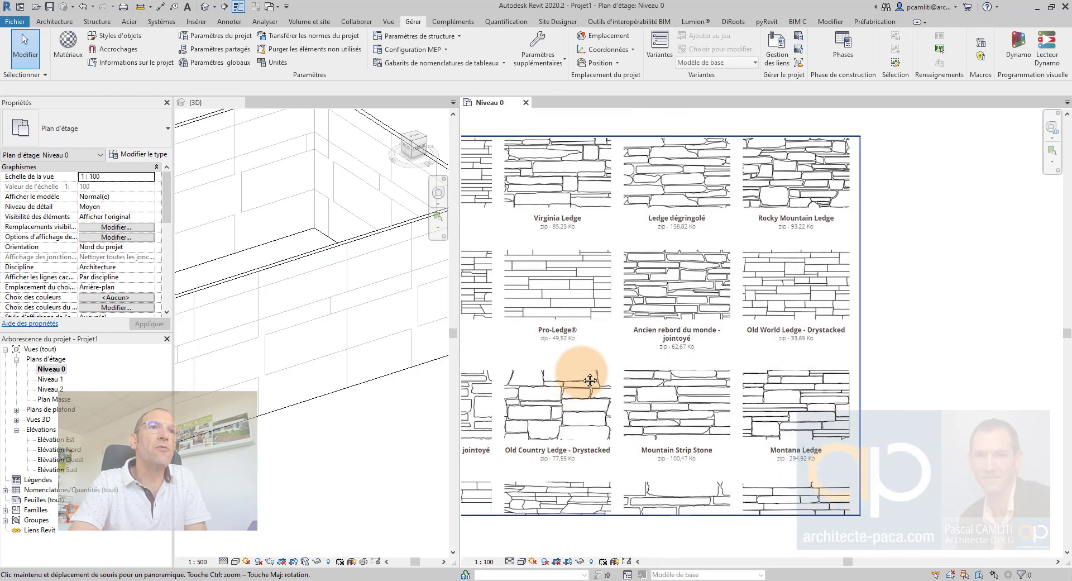
scroll(647, 295, down, 1)
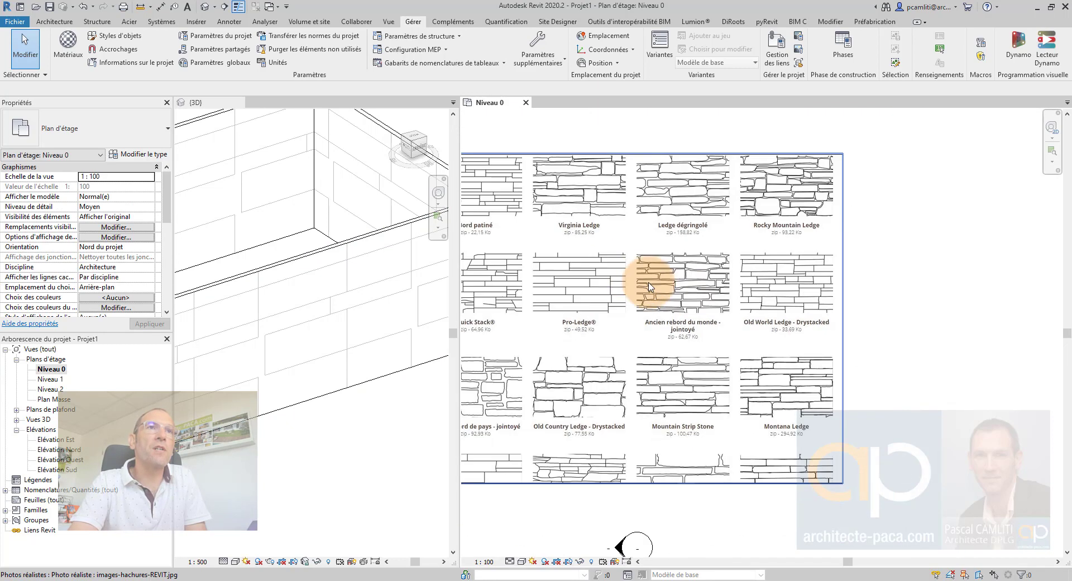
middle_drag(649, 287, 763, 357)
scroll(595, 266, up, 5)
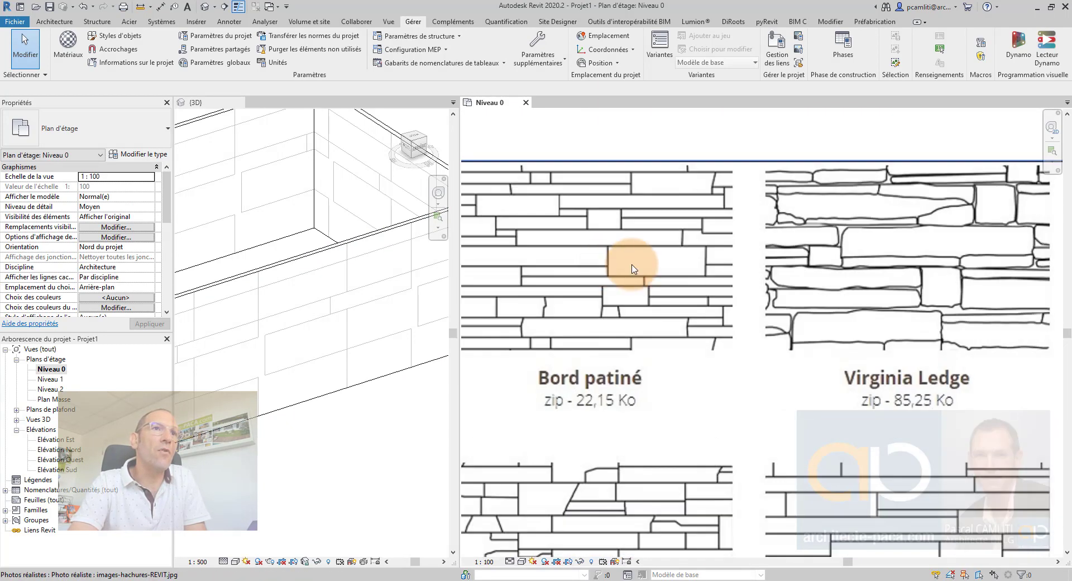
scroll(631, 268, down, 3)
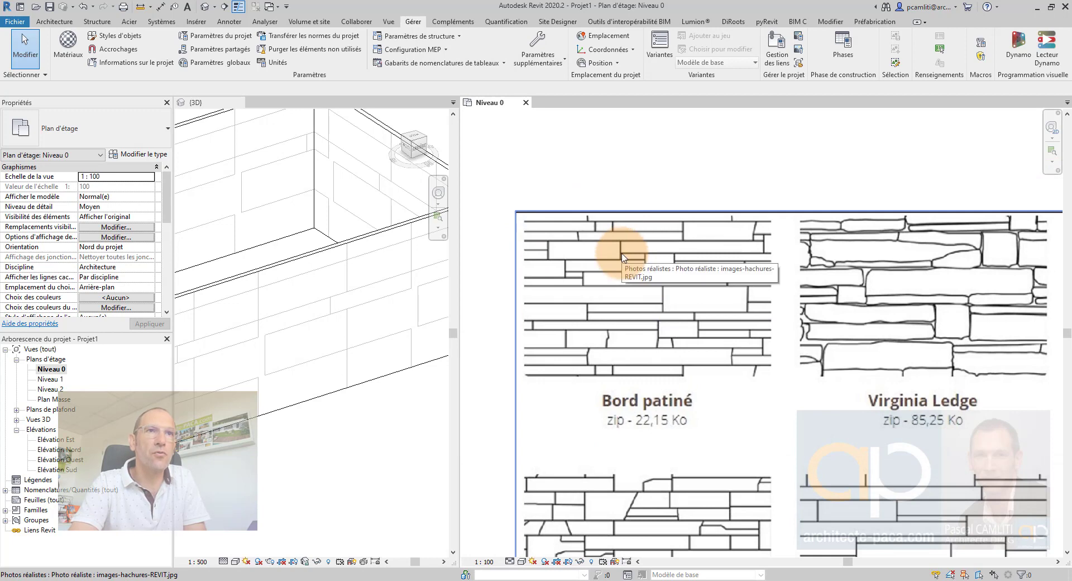
- Scale the reference image graphically so that the Bord patiné sample's full width becomes 2.5 m
click(623, 257)
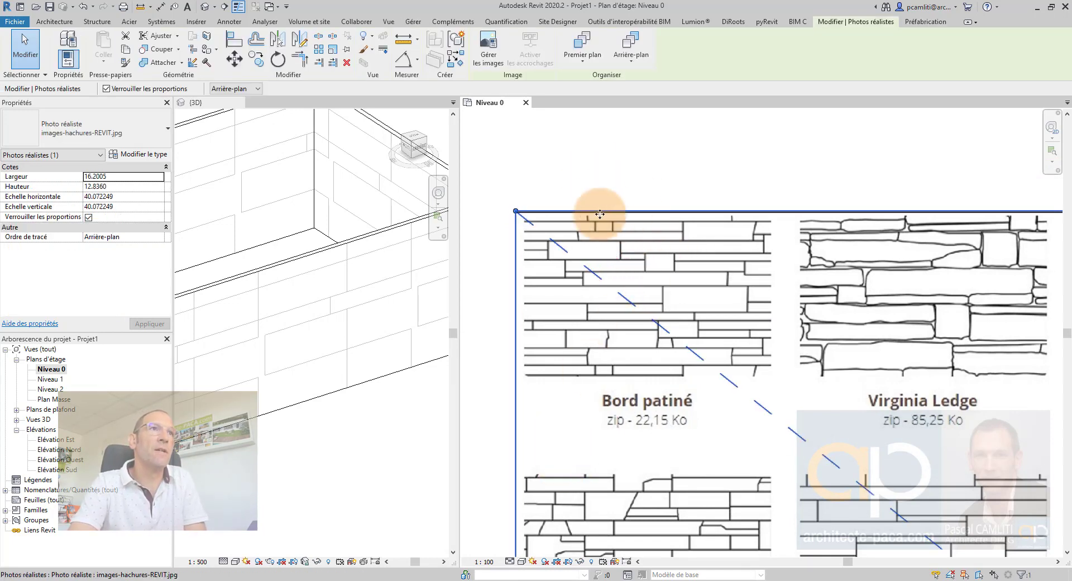
click(602, 189)
click(615, 228)
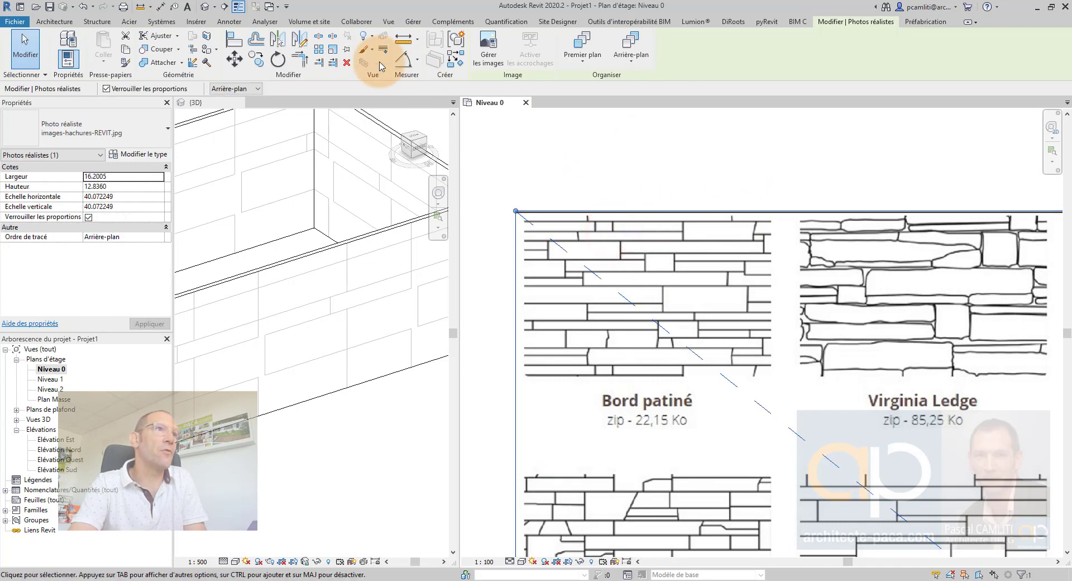
click(332, 49)
scroll(522, 219, up, 1)
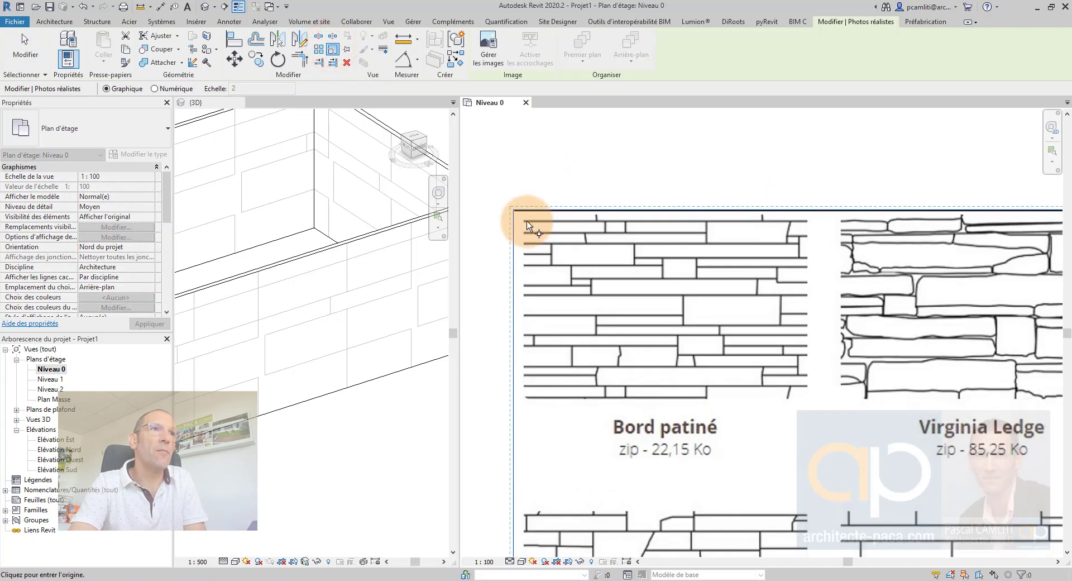
click(523, 220)
click(806, 221)
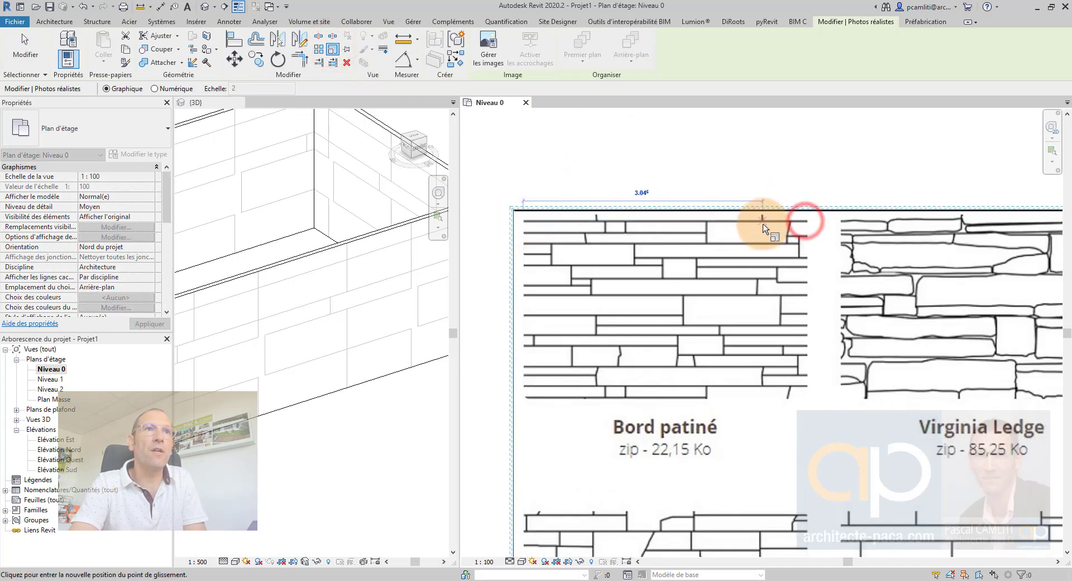
text(2)
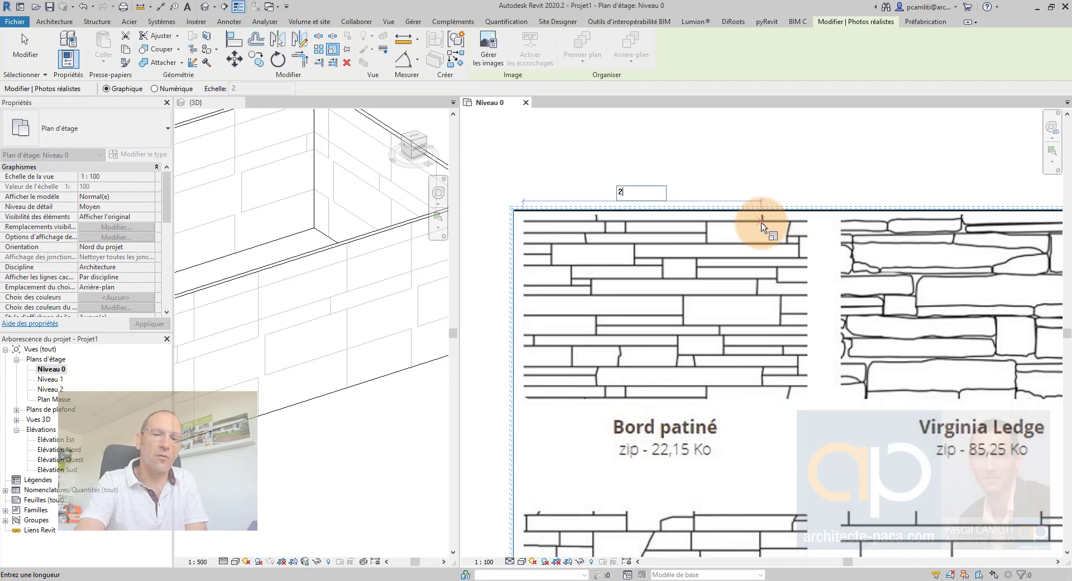
text(.5)
key(Return)
scroll(539, 223, up, 3)
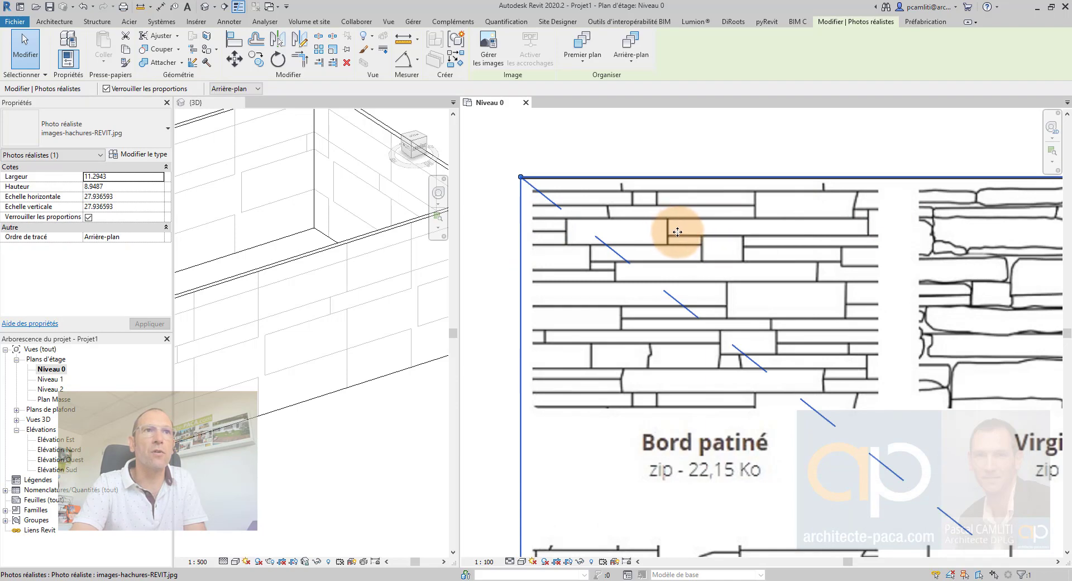
scroll(697, 240, down, 2)
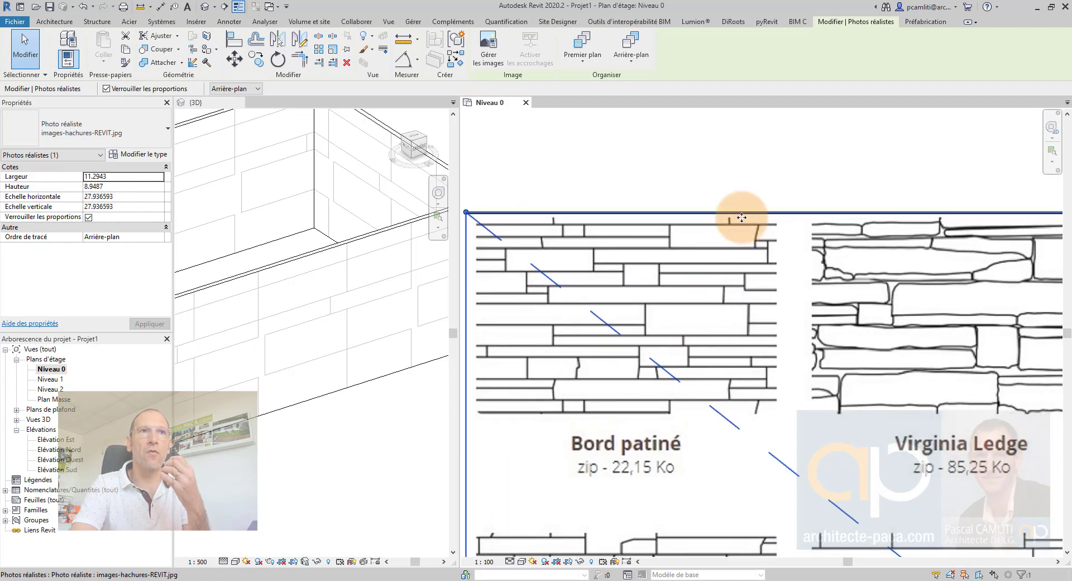
click(735, 195)
- Draw a horizontal Lignes fines detail line about 2.52 m long along the top joint of the Bord patiné sample
scroll(676, 201, down, 2)
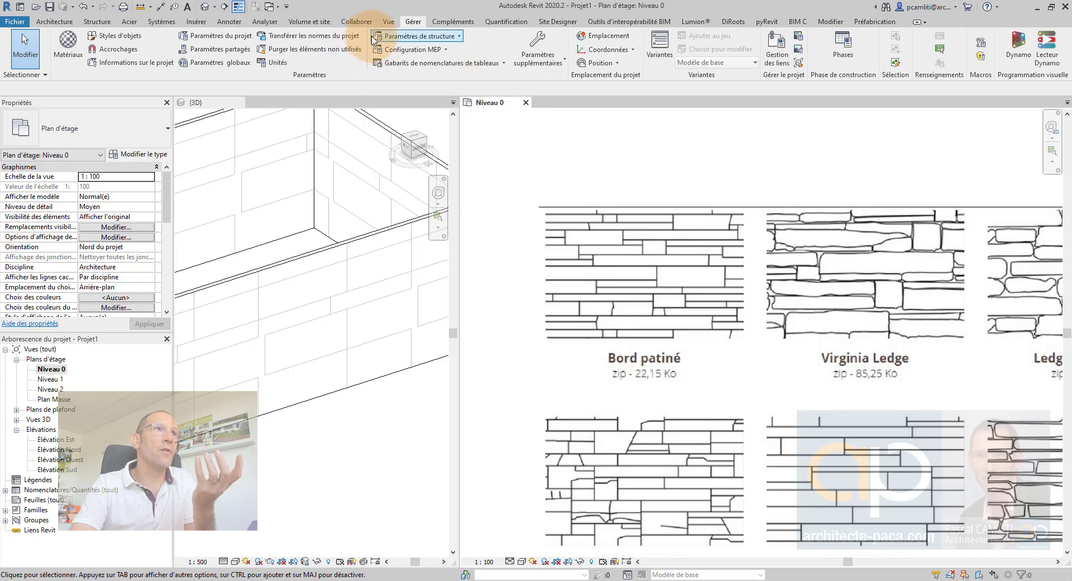
click(226, 22)
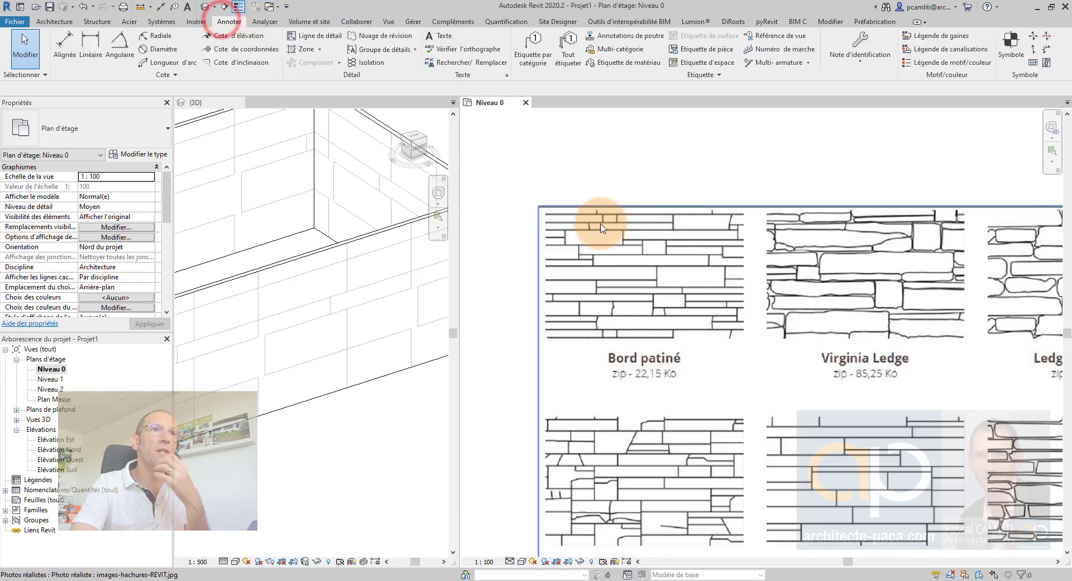
click(313, 35)
scroll(546, 208, up, 2)
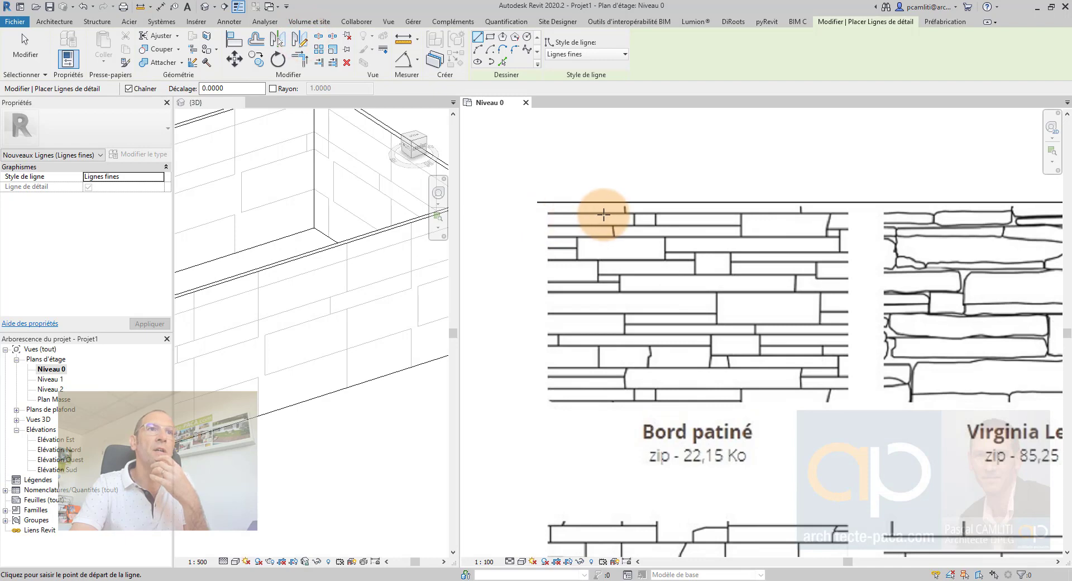
click(547, 212)
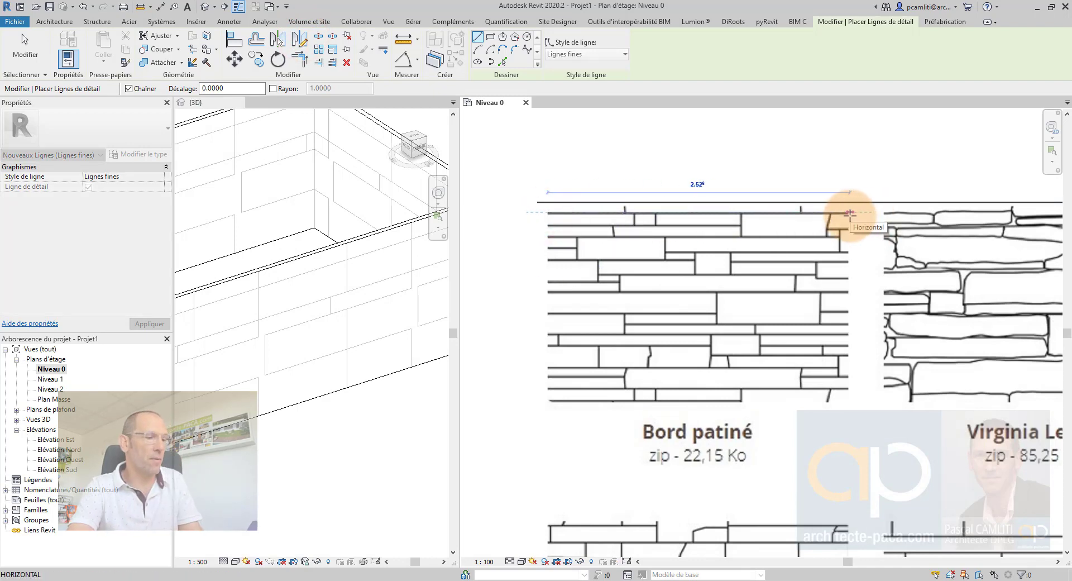
click(849, 213)
scroll(618, 227, down, 4)
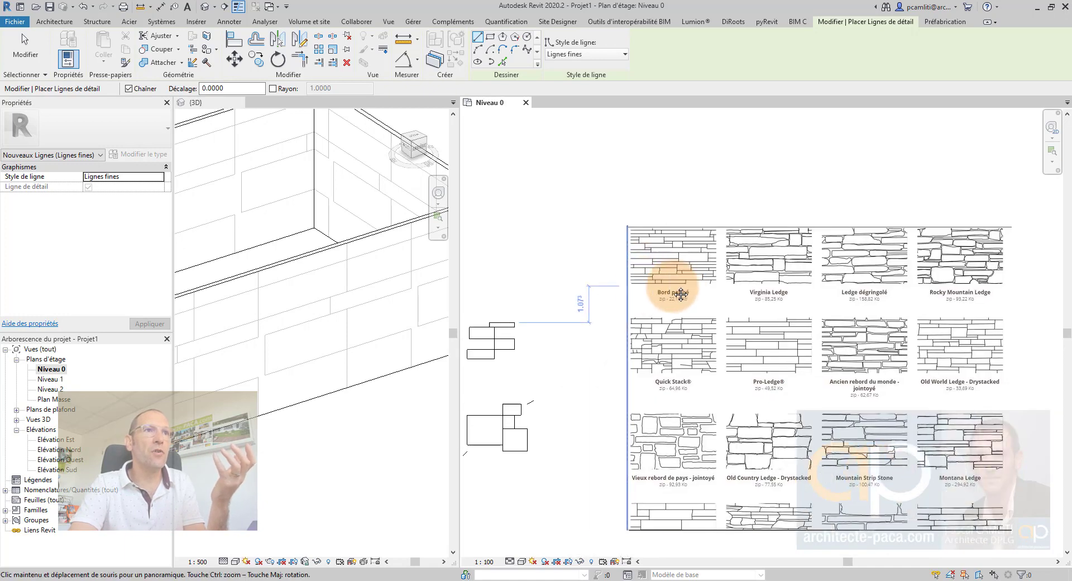
middle_drag(681, 294, 757, 292)
key(Escape)
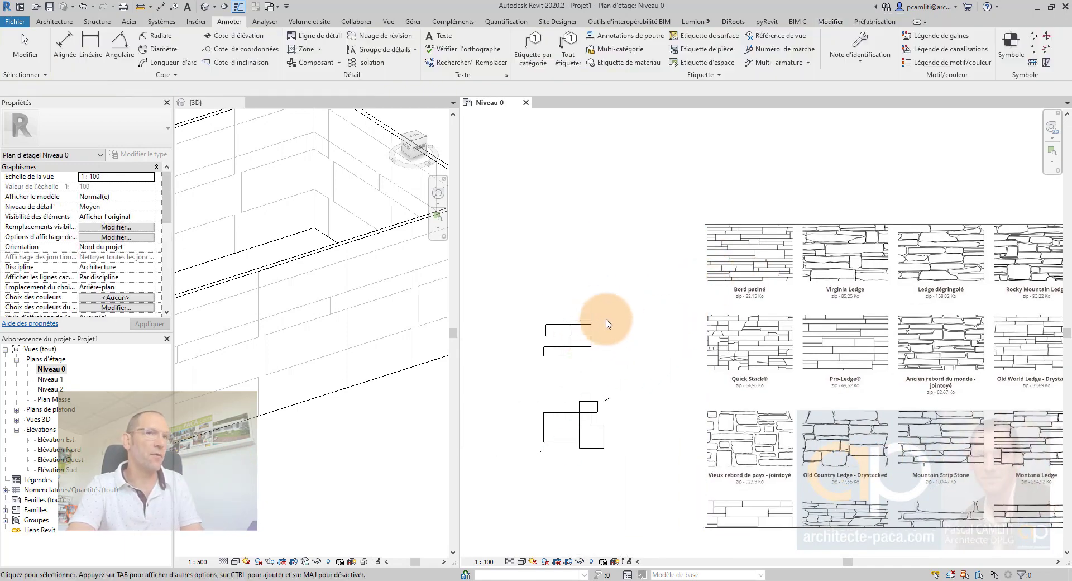
middle_drag(683, 321, 530, 317)
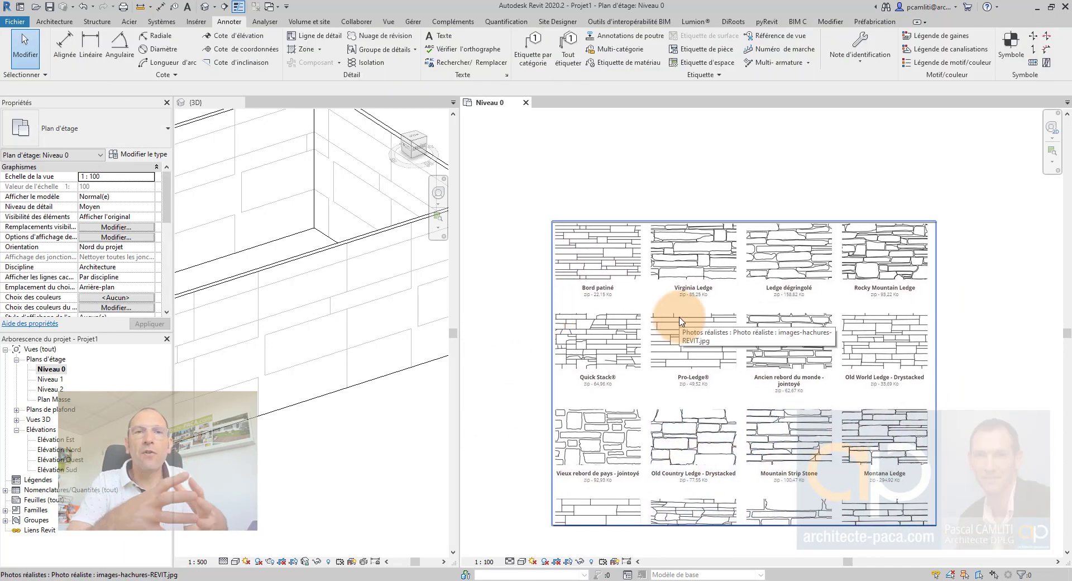